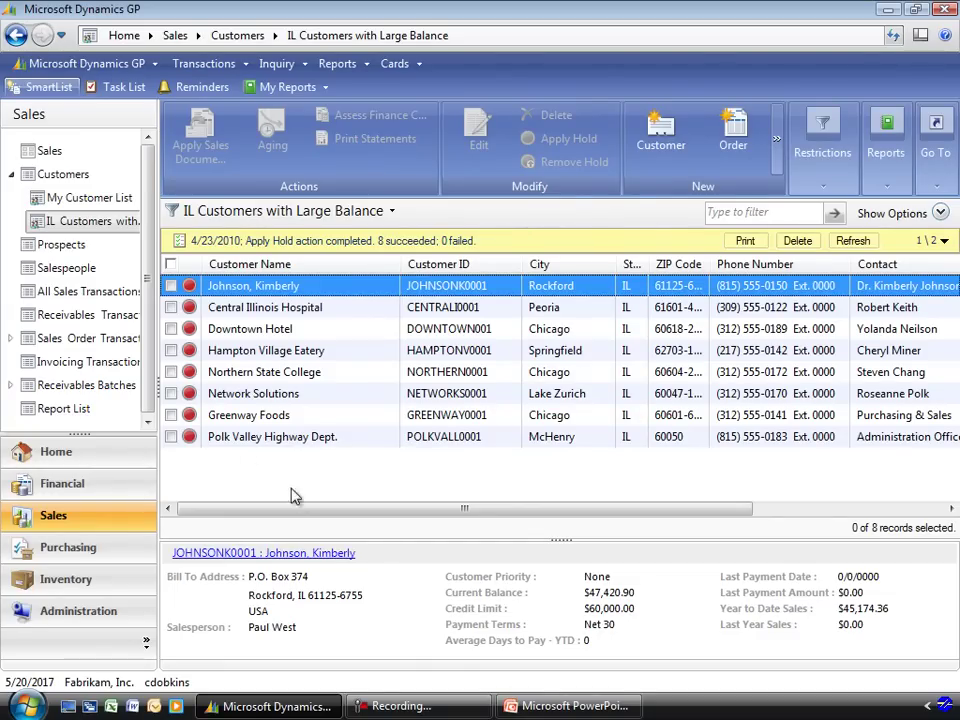
- Open the Sales Order Transactions list and review the transfer options for back order BKO1005, leaving it untransferred and unmarked
{"action": "left_click", "coordinate": [84, 346]}
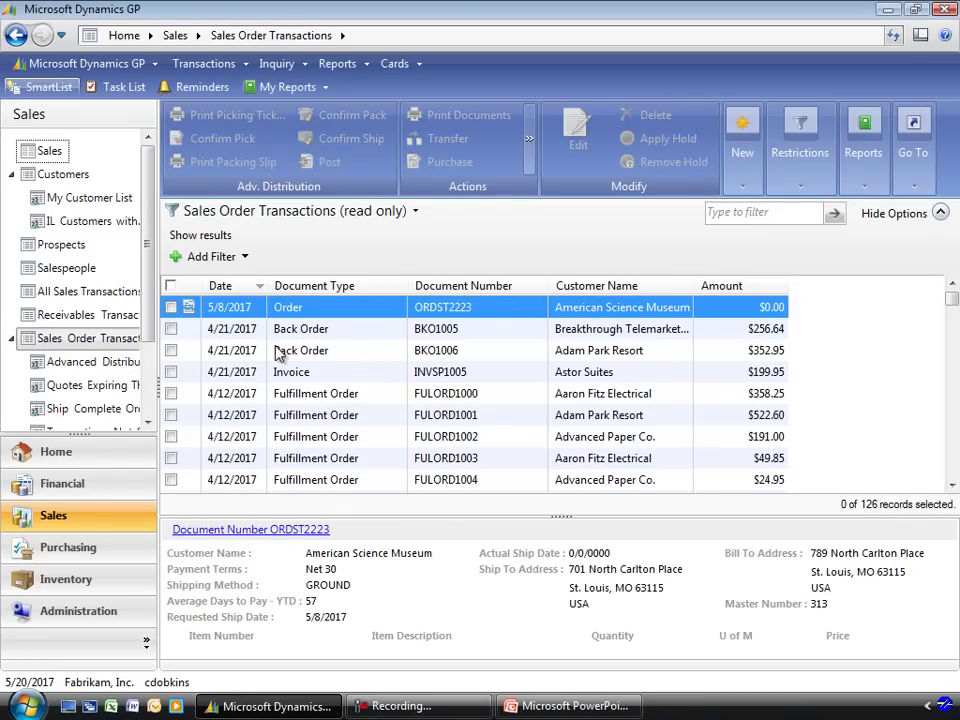
{"action": "left_click", "coordinate": [172, 330]}
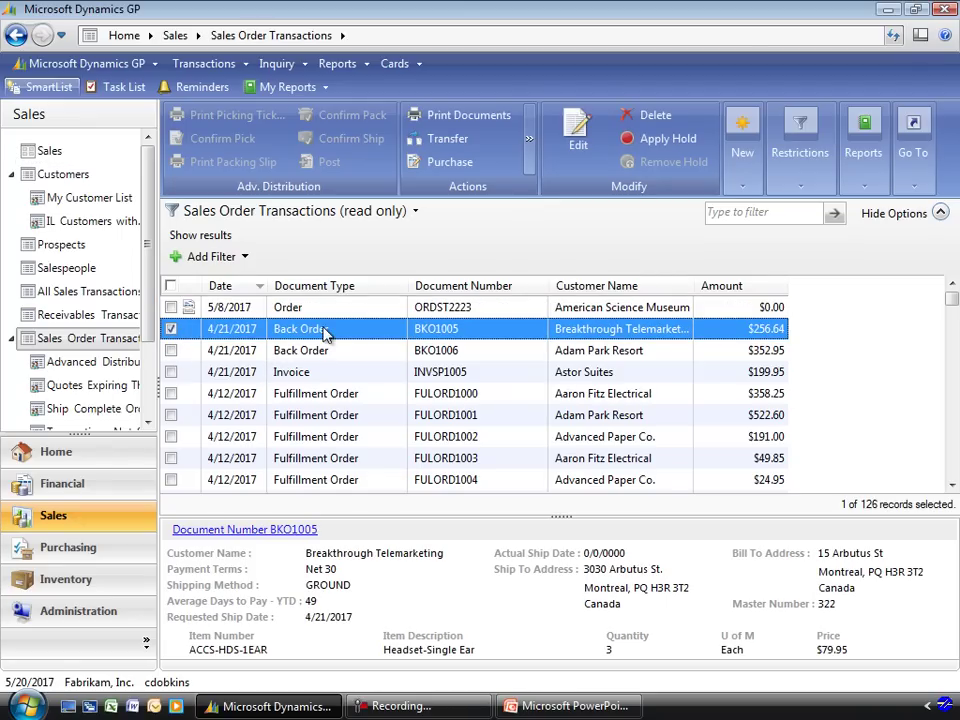
{"action": "left_click", "coordinate": [447, 142]}
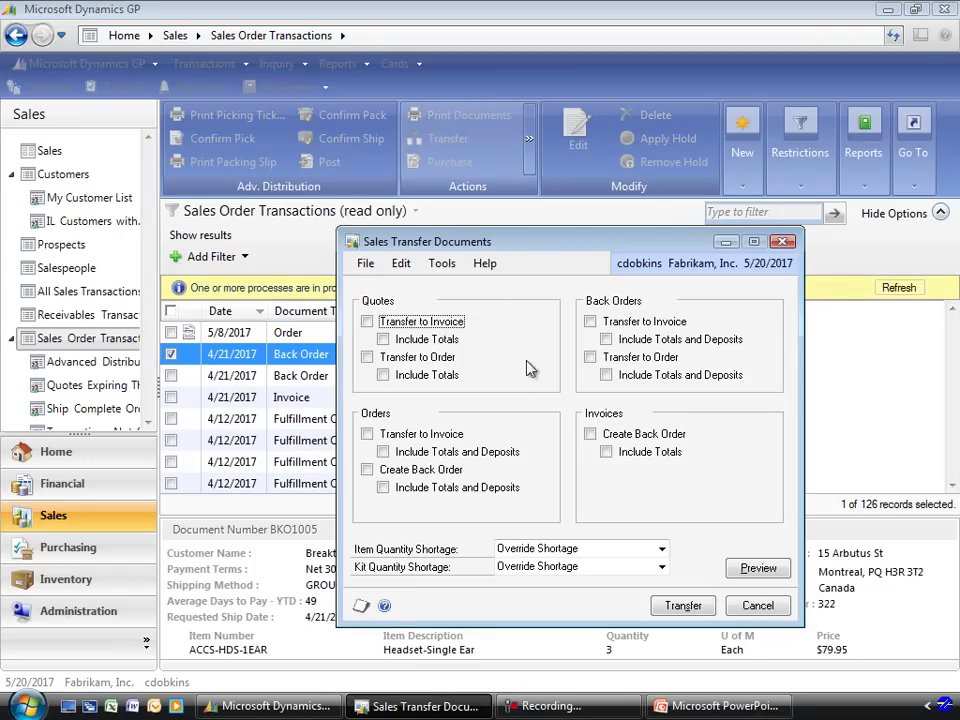
{"action": "left_click", "coordinate": [754, 610]}
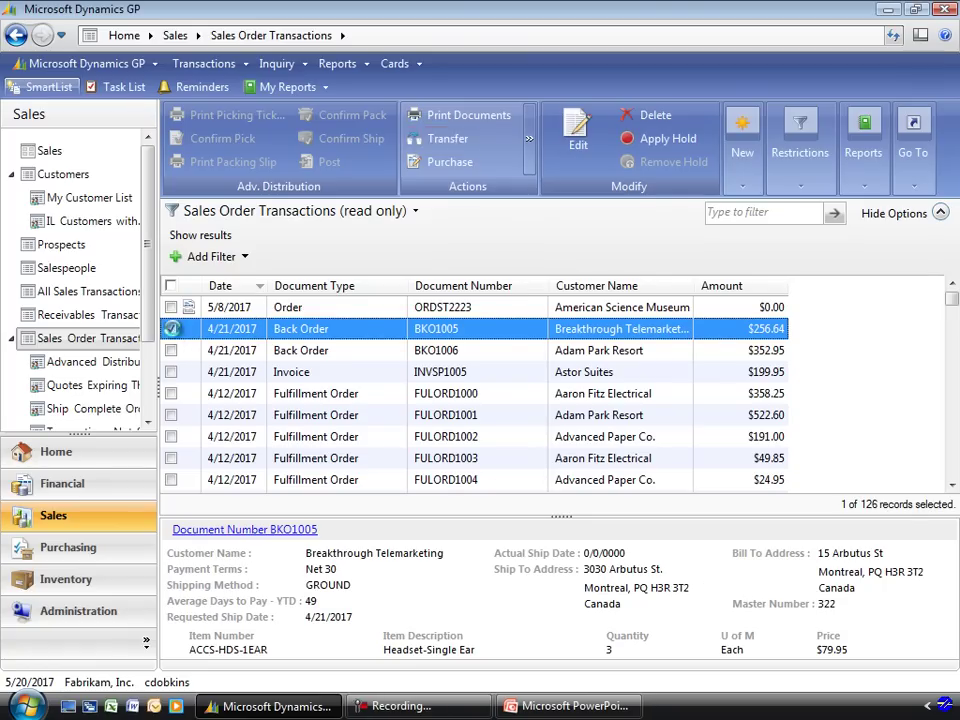
{"action": "left_click", "coordinate": [172, 330]}
- Review the process hold choices for fulfillment order FULORD1000, including ADDRESS, and leave the order unmarked without a hold
{"action": "left_click", "coordinate": [172, 394]}
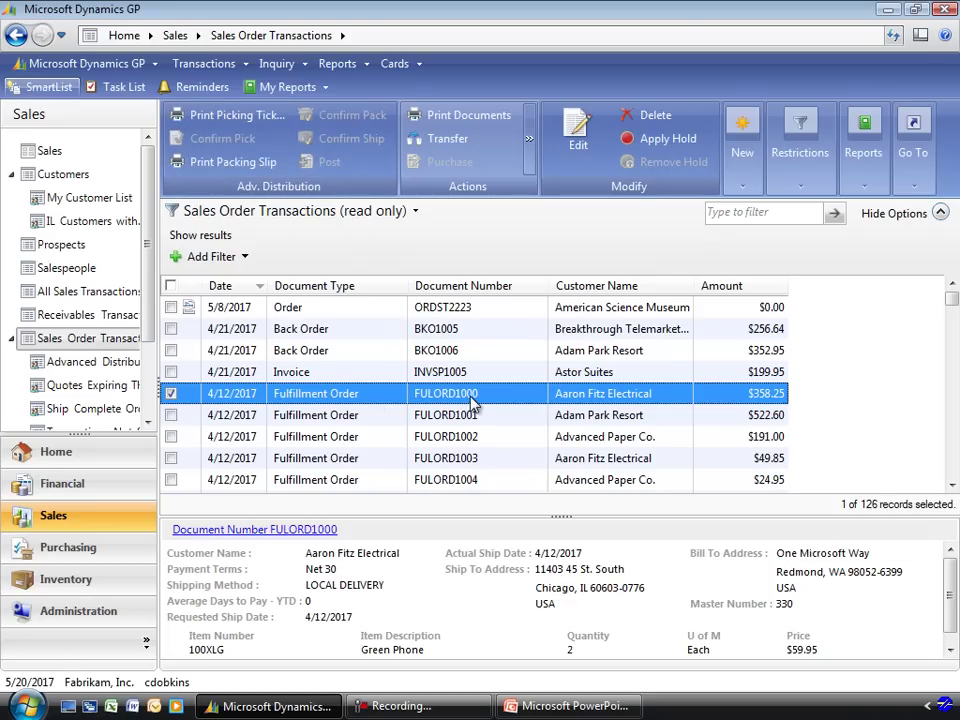
{"action": "left_click", "coordinate": [171, 394]}
{"action": "left_click", "coordinate": [665, 138]}
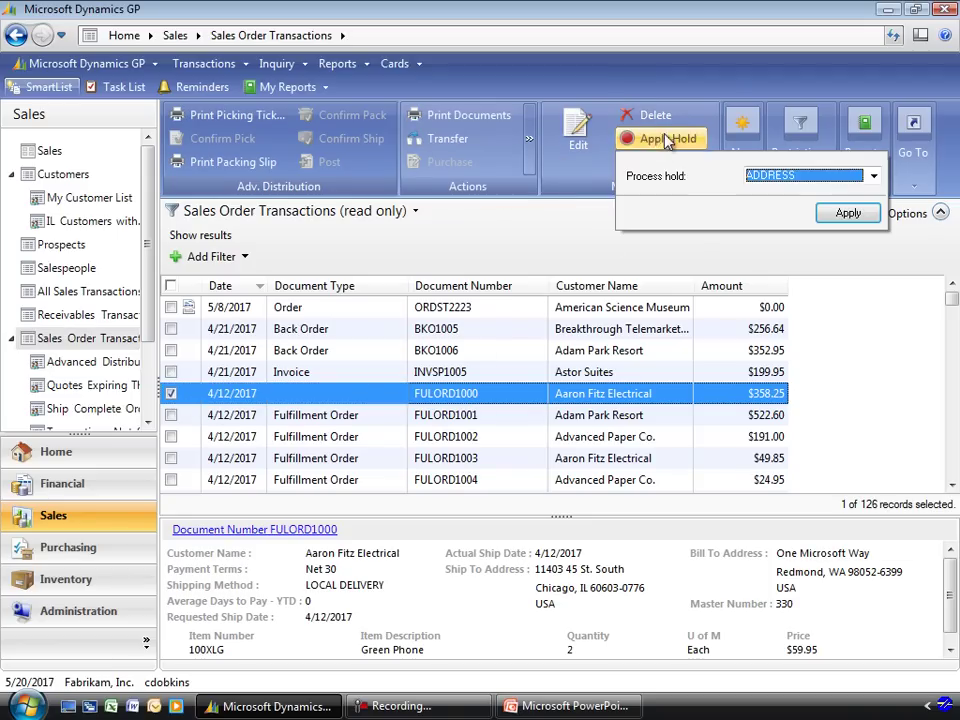
{"action": "left_click", "coordinate": [864, 178]}
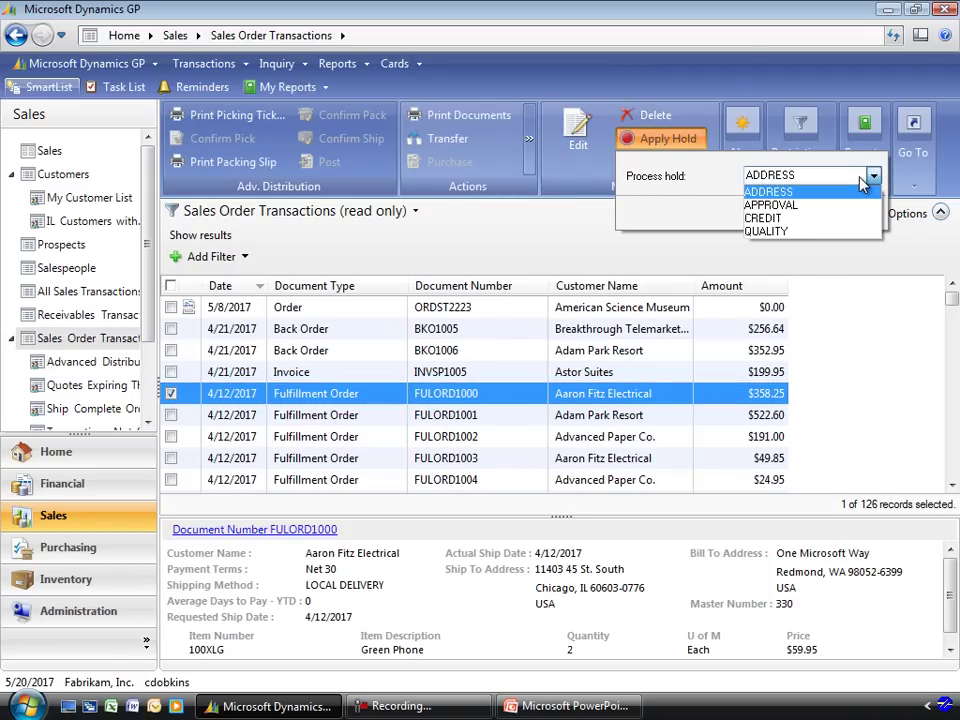
{"action": "left_click", "coordinate": [731, 190]}
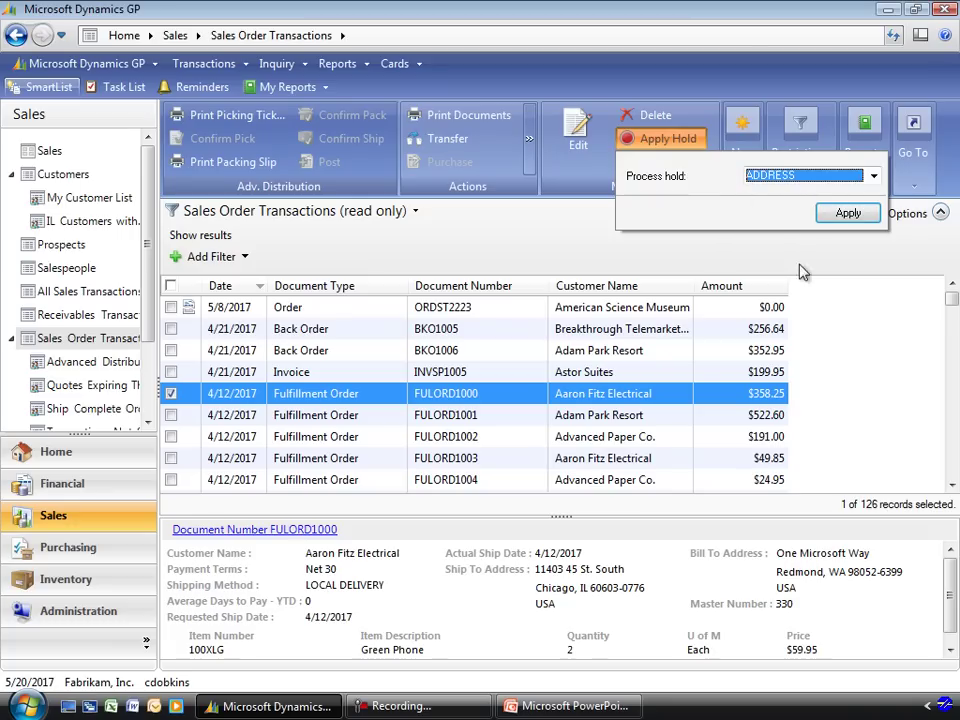
{"action": "left_click", "coordinate": [845, 213]}
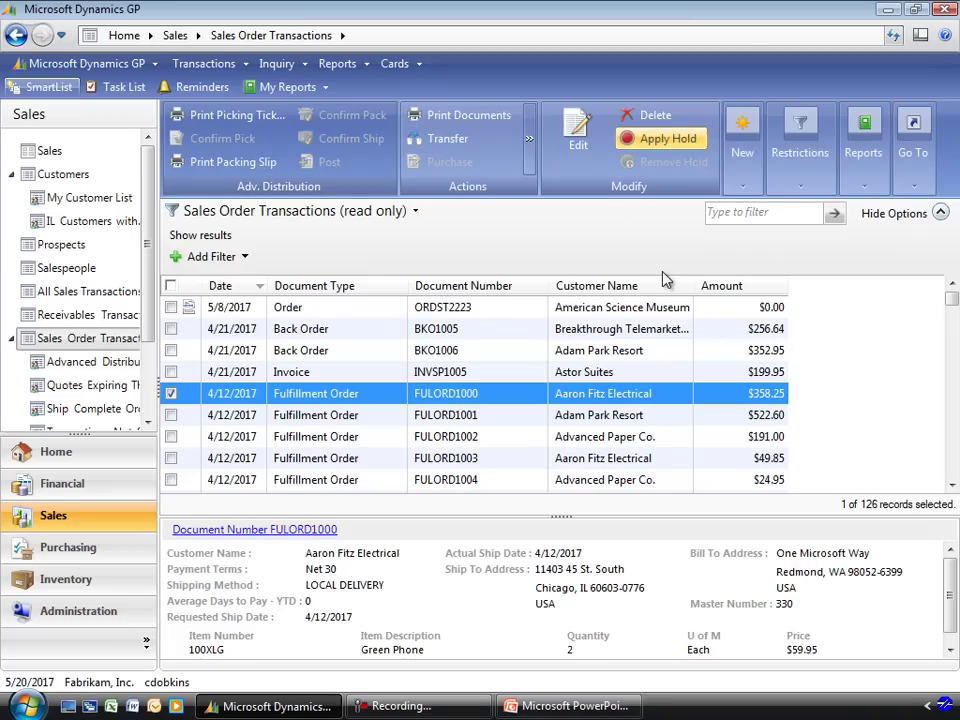
{"action": "left_click", "coordinate": [171, 393]}
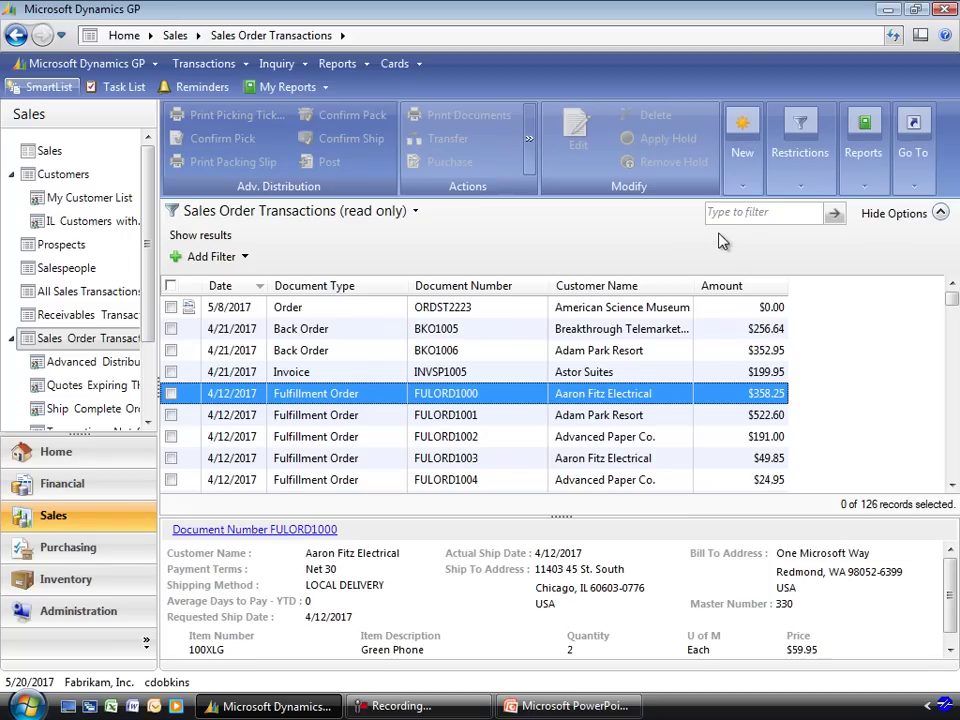
- Search the sales order transactions for 1002, and clear the search to restore the full list
{"action": "left_click", "coordinate": [758, 212]}
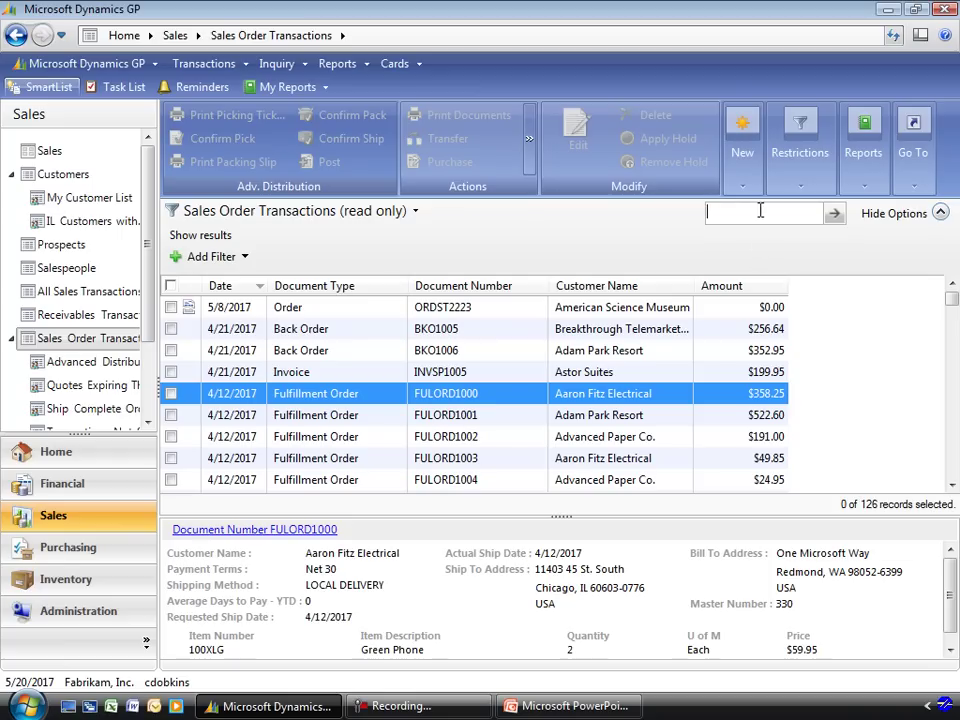
{"action": "type", "text": "1002"}
{"action": "key", "text": "Return"}
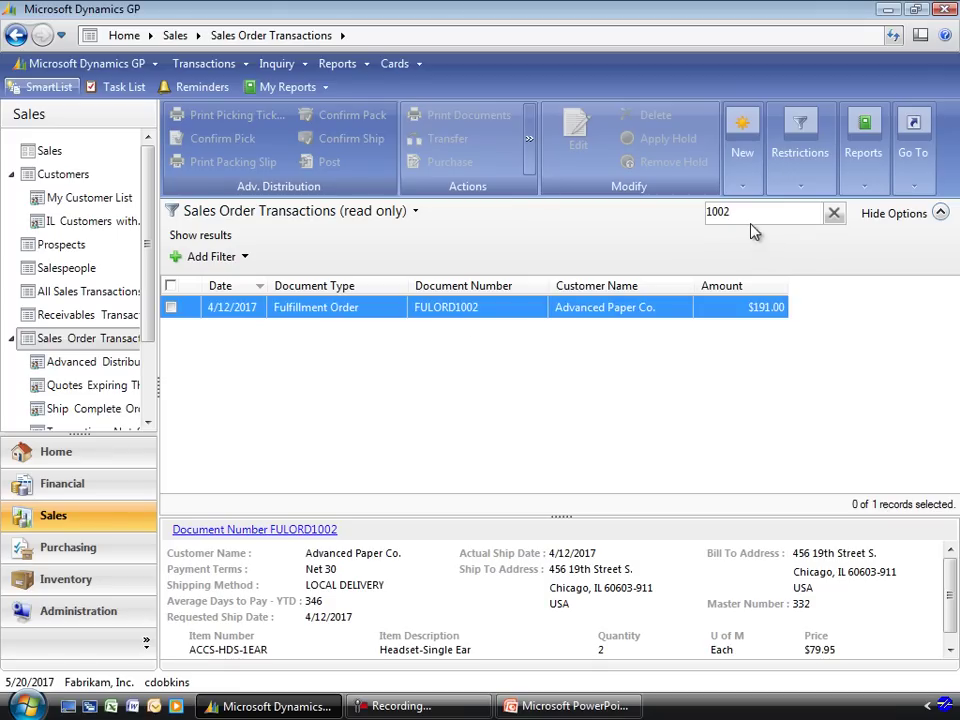
{"action": "left_click", "coordinate": [838, 216]}
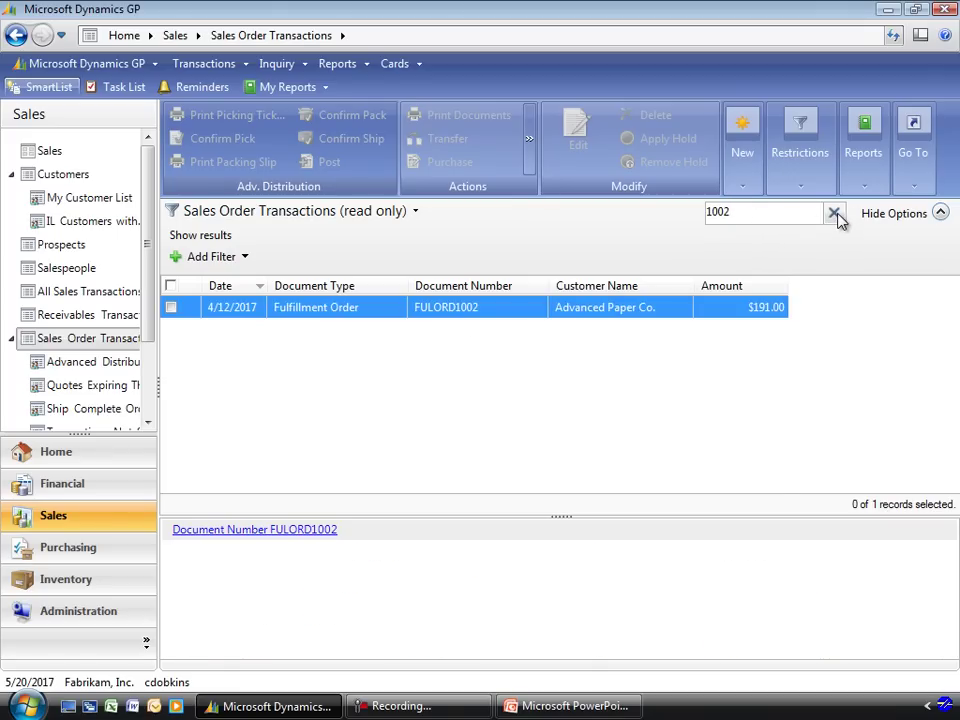
- Save the Sales Order Transactions list as a new list view named My Sales Order Transactions
{"action": "left_click", "coordinate": [404, 214]}
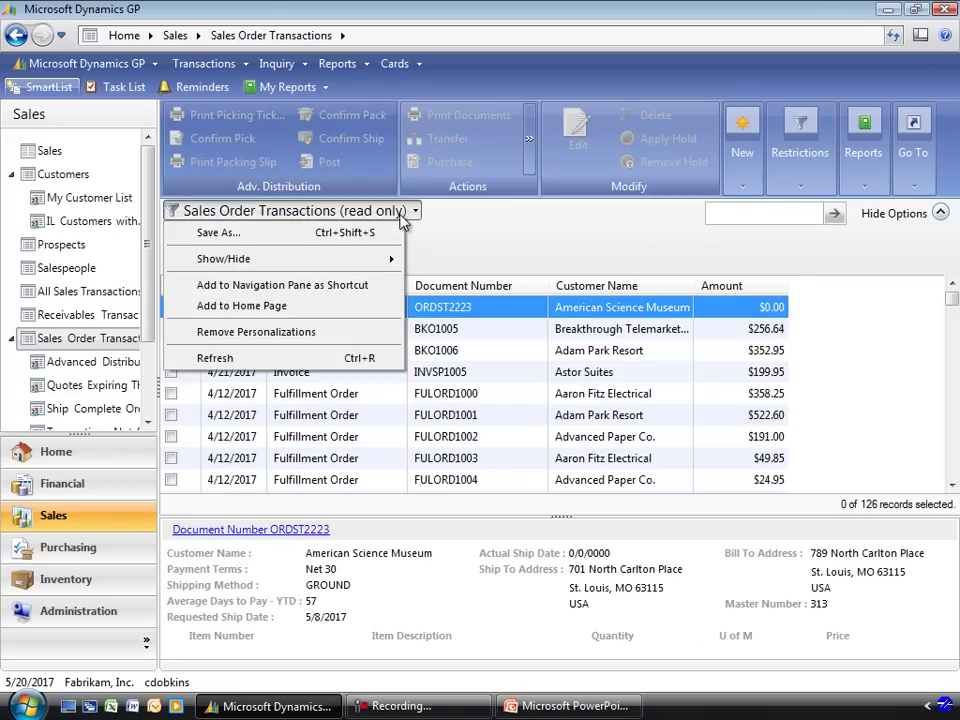
{"action": "left_click", "coordinate": [262, 236]}
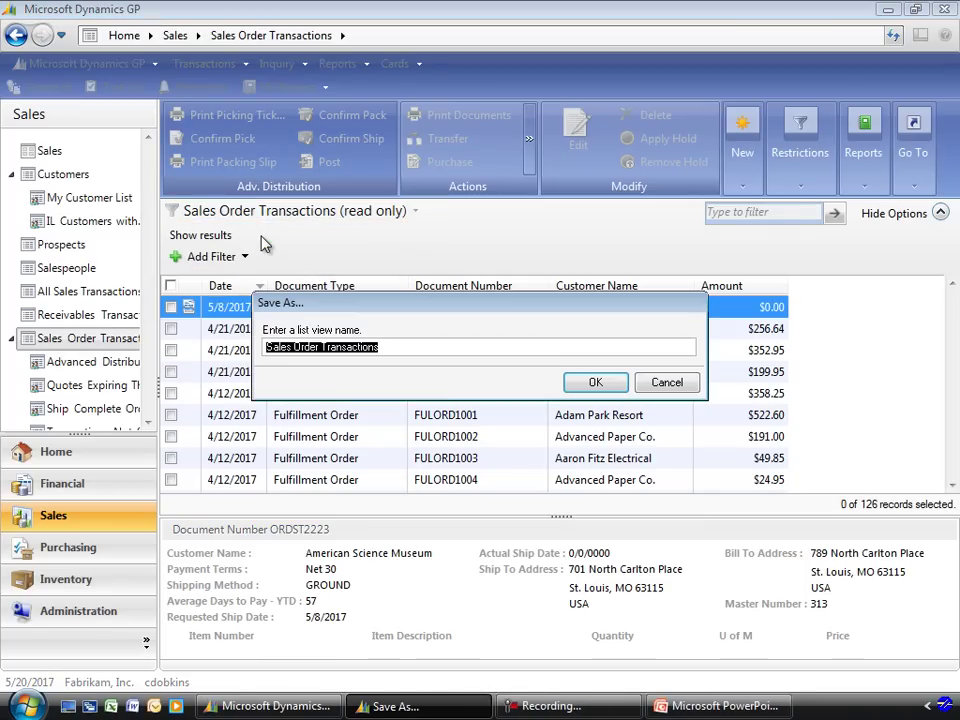
{"action": "left_click", "coordinate": [266, 346]}
{"action": "type", "text": "My"}
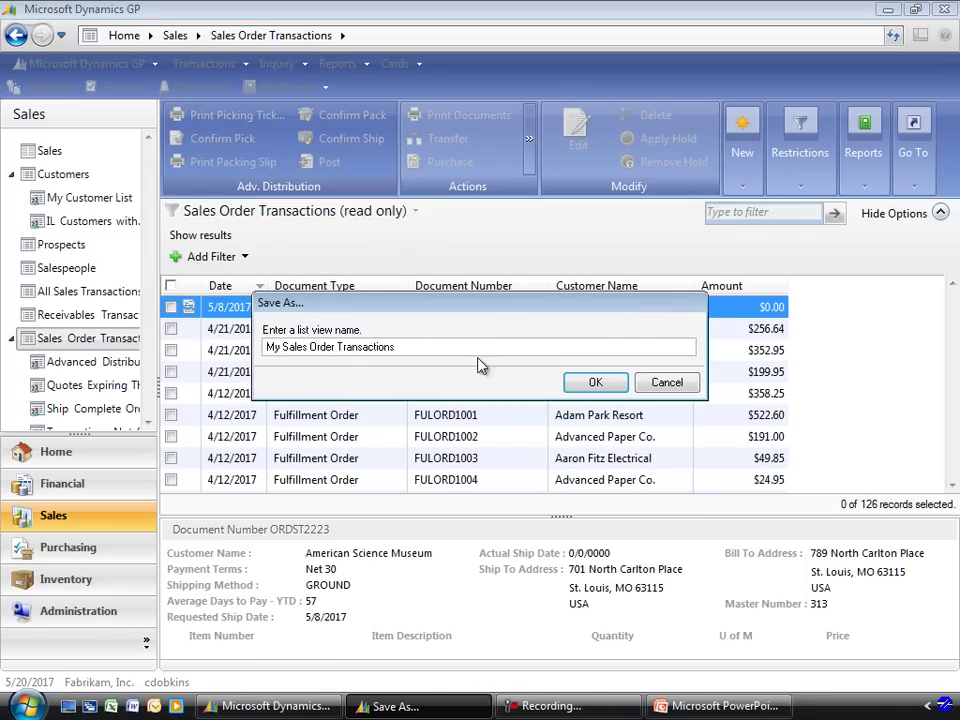
{"action": "left_click", "coordinate": [592, 380]}
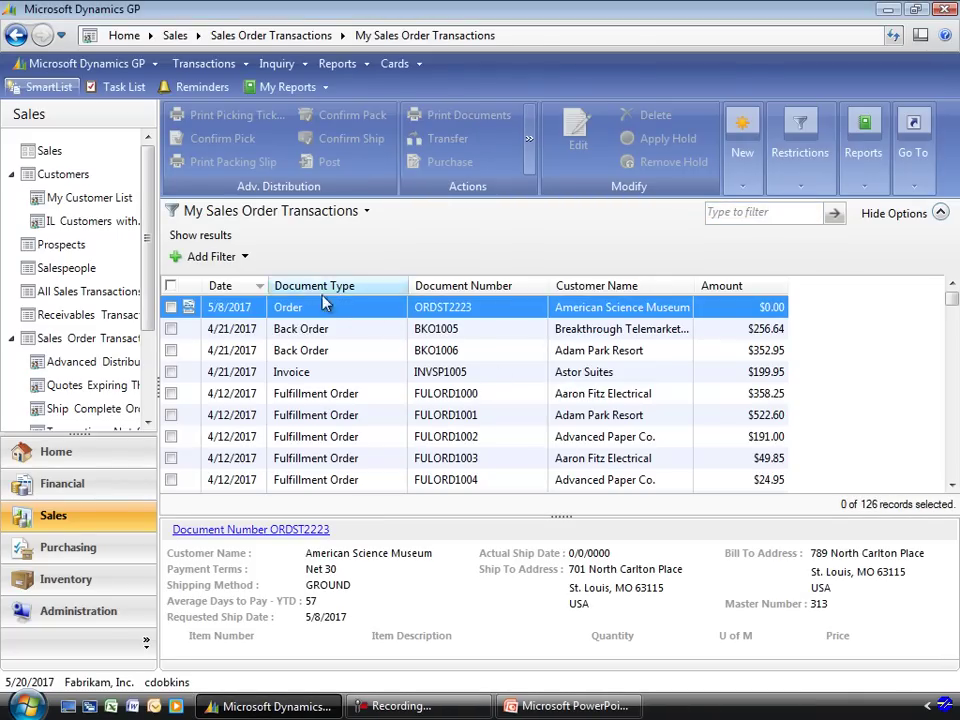
- Customize the My Sales Order Transactions view to display the Customer PO Number and Salesperson ID columns
{"action": "left_click", "coordinate": [332, 213]}
{"action": "left_click", "coordinate": [321, 416]}
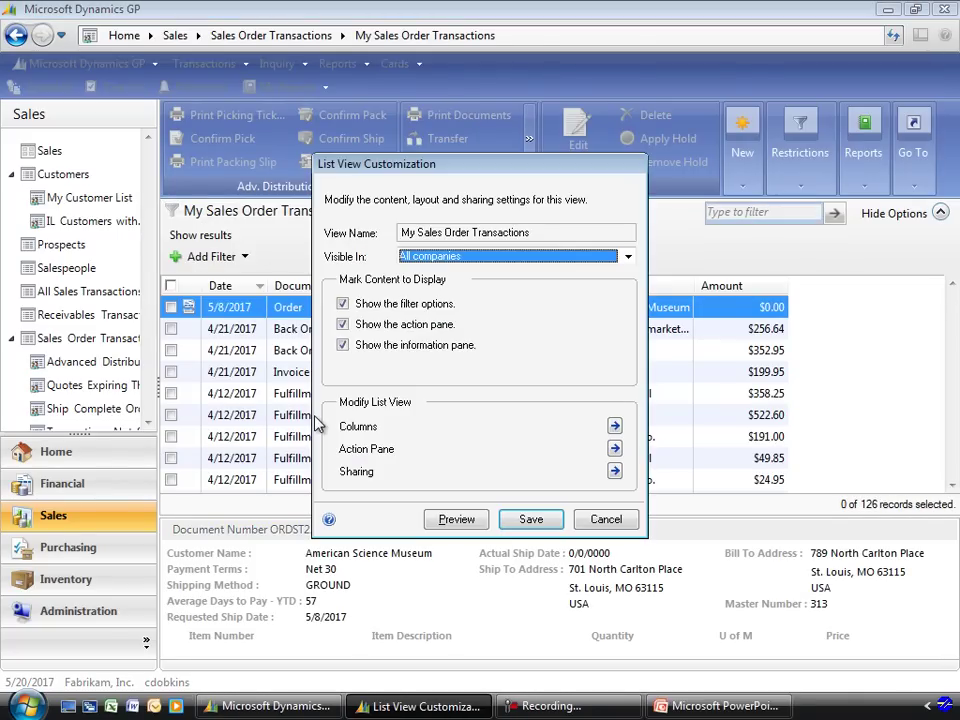
{"action": "left_click", "coordinate": [614, 426]}
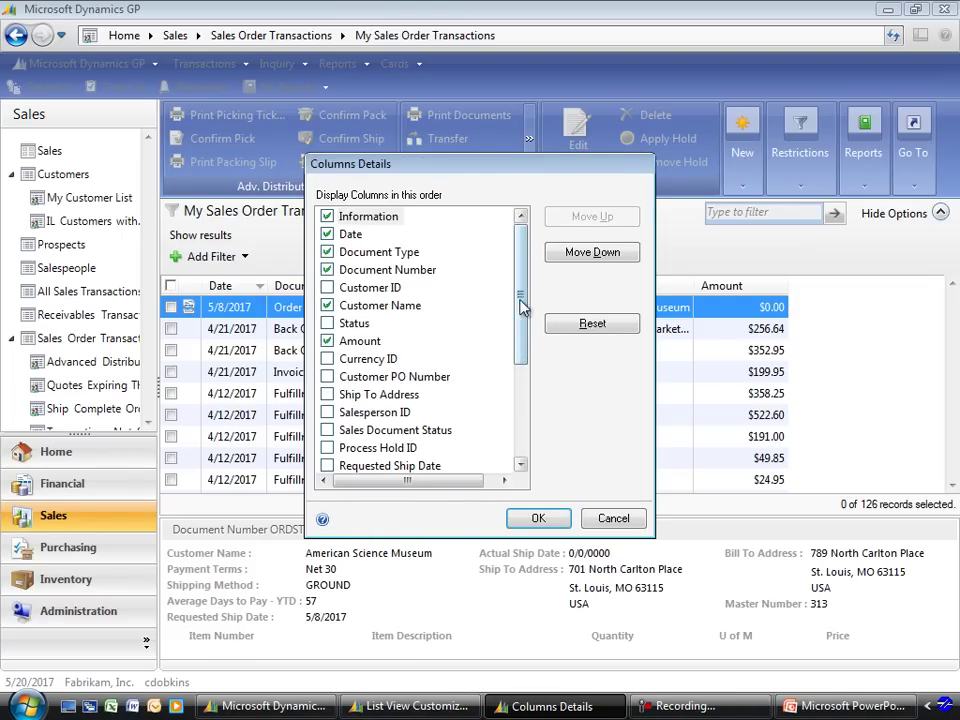
{"action": "scroll", "coordinate": [524, 296], "scroll_direction": "down", "scroll_amount": 1}
{"action": "left_click_drag", "start_coordinate": [524, 296], "coordinate": [523, 318]}
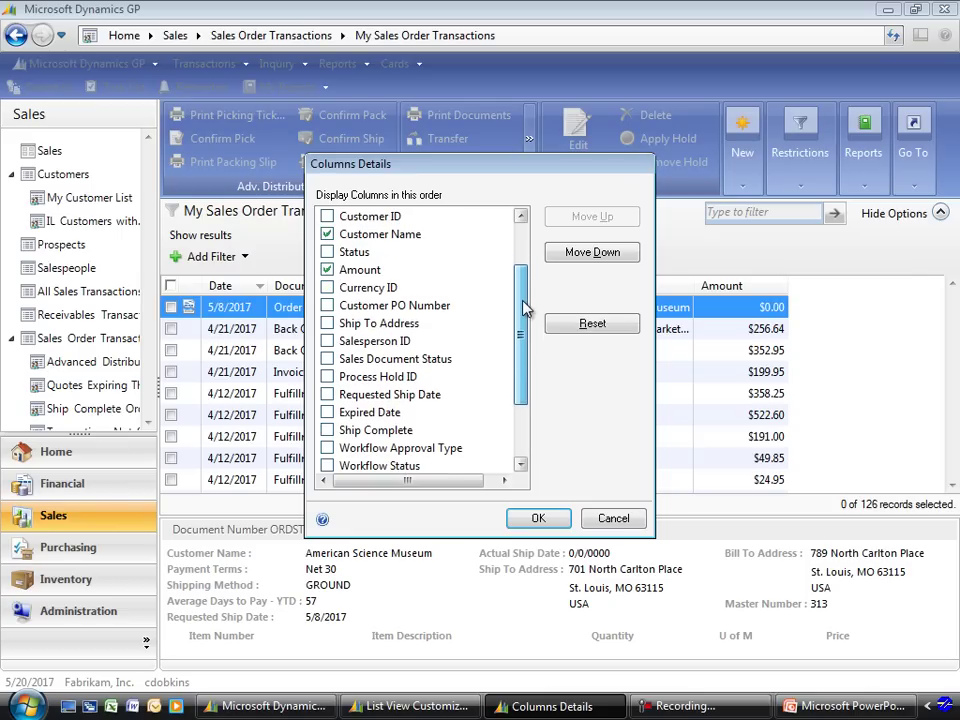
{"action": "left_click", "coordinate": [328, 306]}
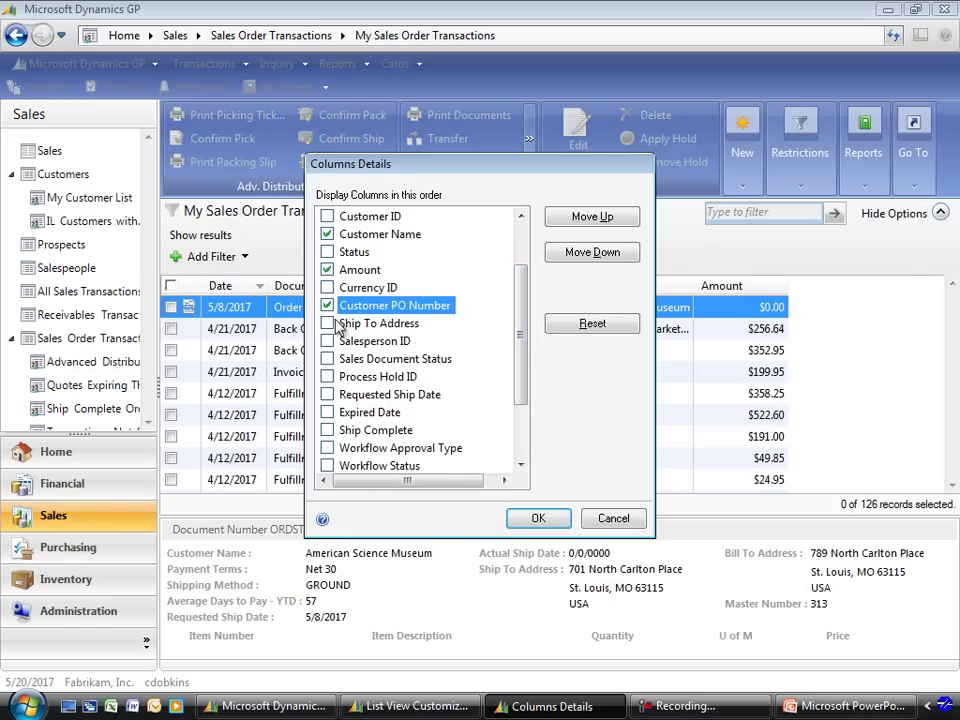
{"action": "left_click_drag", "start_coordinate": [523, 302], "coordinate": [523, 318]}
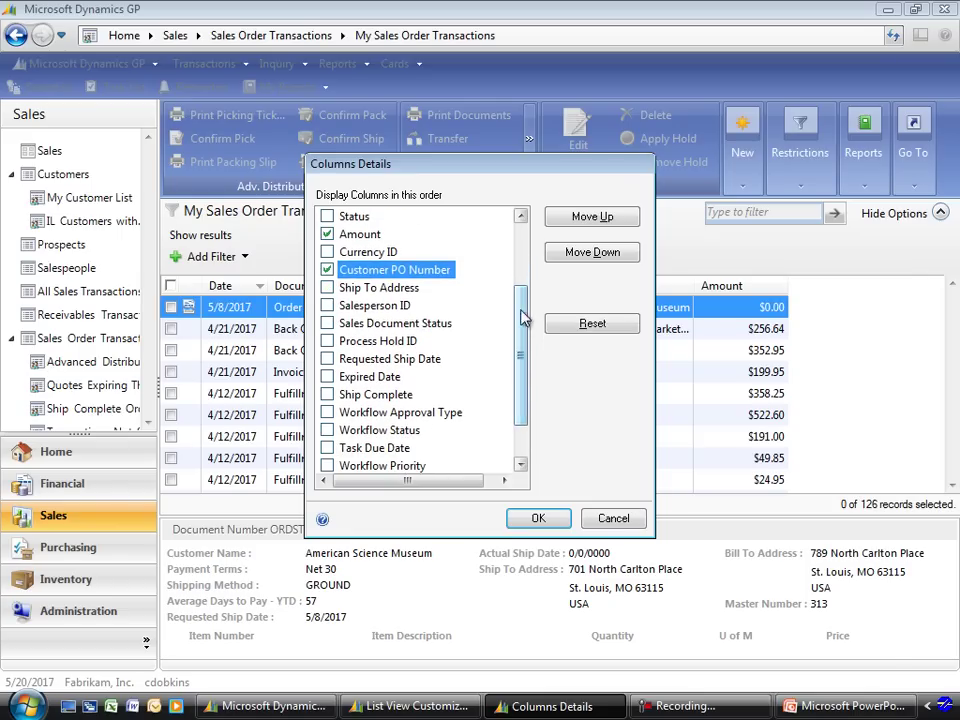
{"action": "left_click", "coordinate": [328, 306]}
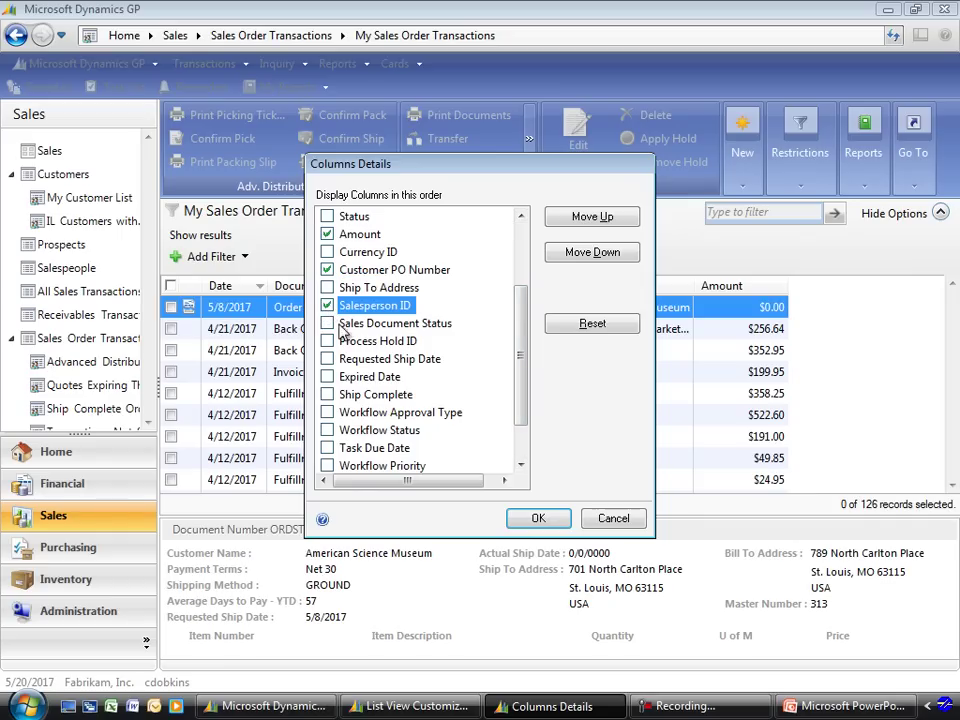
- Add the Requested Ship Date column, save the list view customization, and check the added columns in the list
{"action": "left_click_drag", "start_coordinate": [527, 314], "coordinate": [531, 360]}
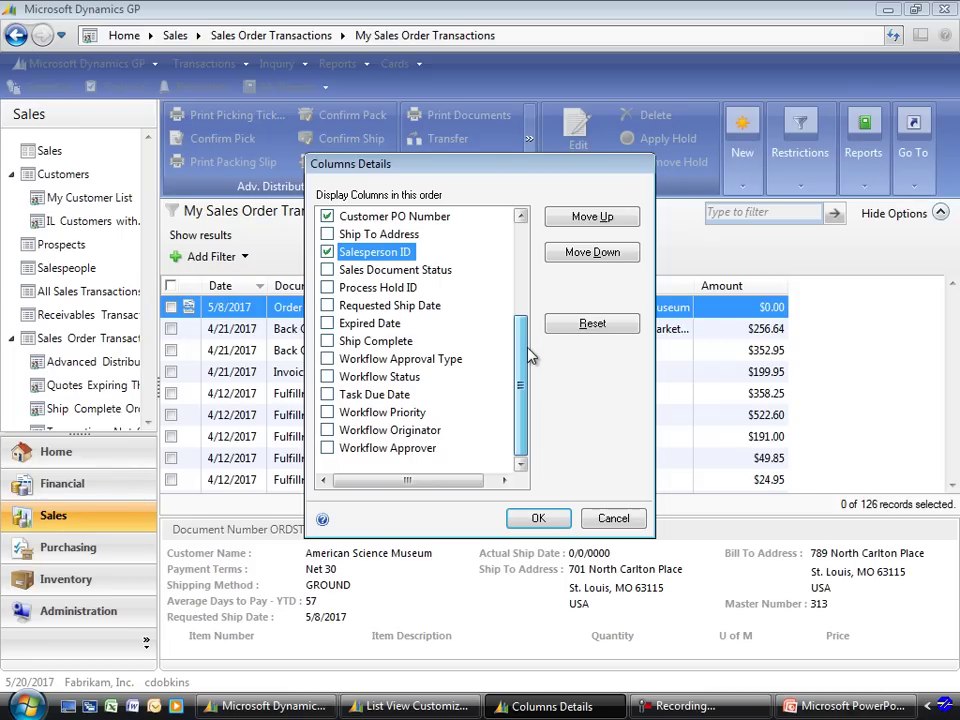
{"action": "left_click_drag", "start_coordinate": [529, 356], "coordinate": [527, 321]}
{"action": "left_click", "coordinate": [400, 325]}
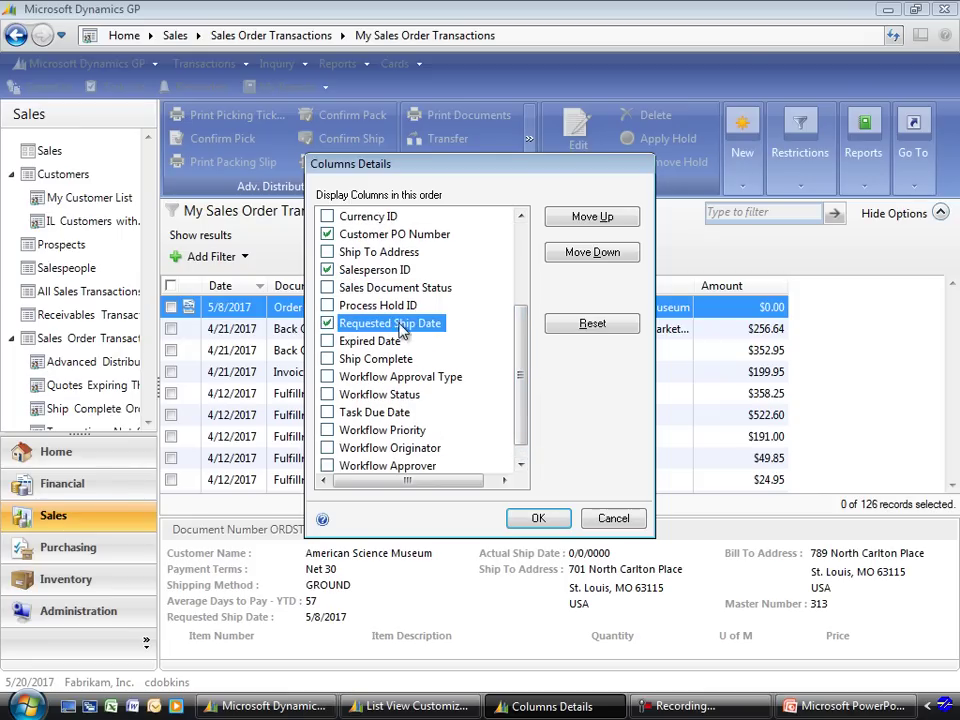
{"action": "left_click", "coordinate": [544, 520]}
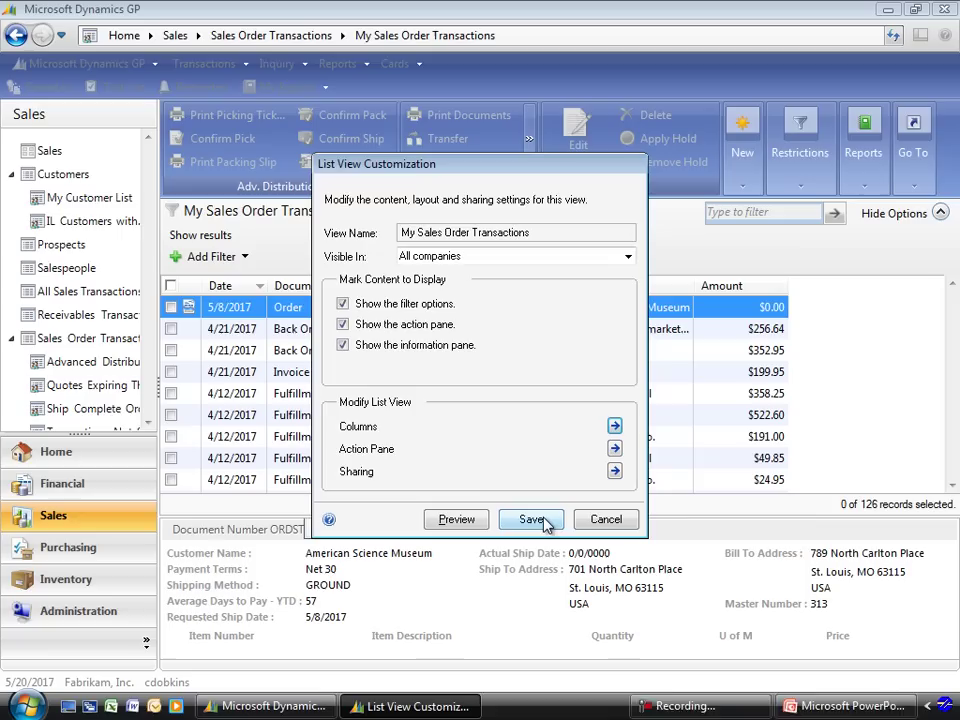
{"action": "left_click", "coordinate": [545, 521]}
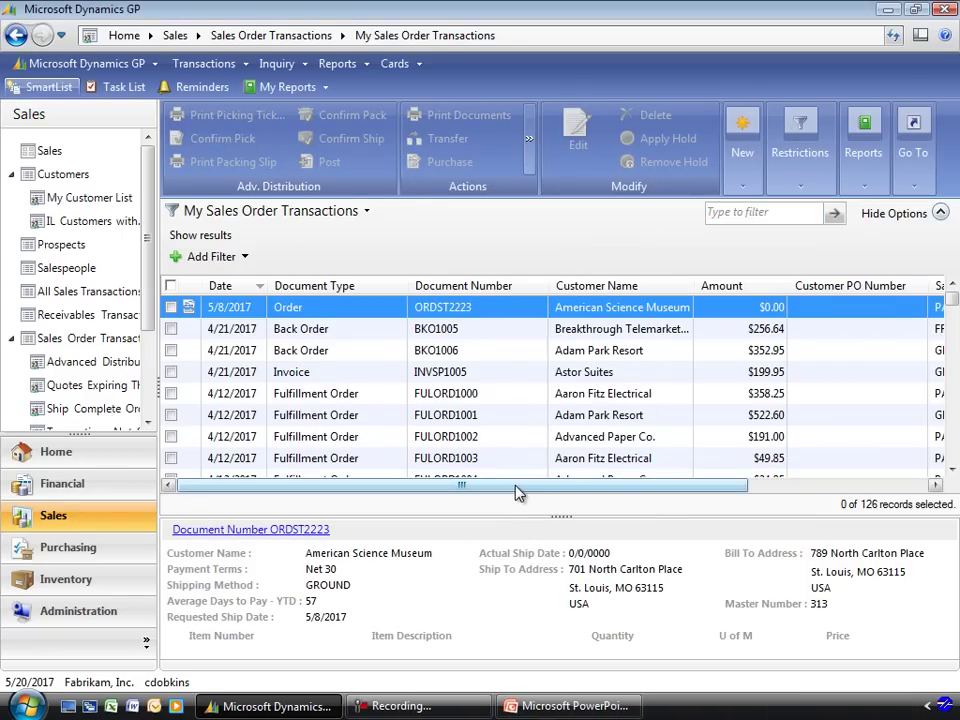
{"action": "left_click_drag", "start_coordinate": [514, 486], "coordinate": [722, 495]}
{"action": "mouse_move", "coordinate": [953, 305]}
{"action": "left_mouse_down"}
{"action": "mouse_move", "coordinate": [952, 432]}
{"action": "mouse_move", "coordinate": [952, 298]}
{"action": "left_mouse_up"}
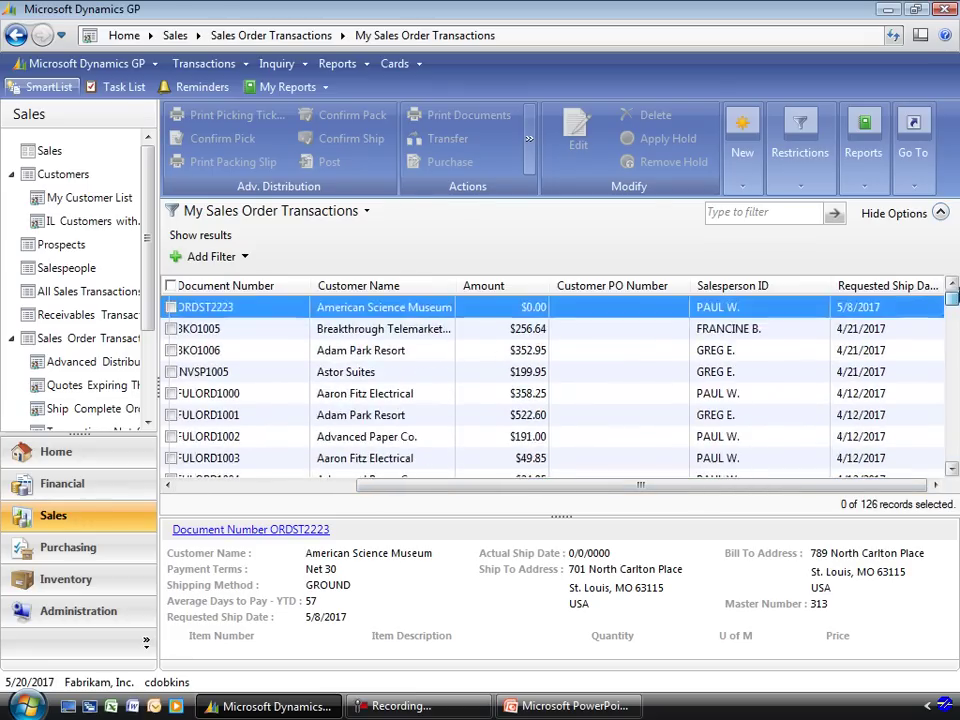
{"action": "left_click_drag", "start_coordinate": [852, 492], "coordinate": [654, 497]}
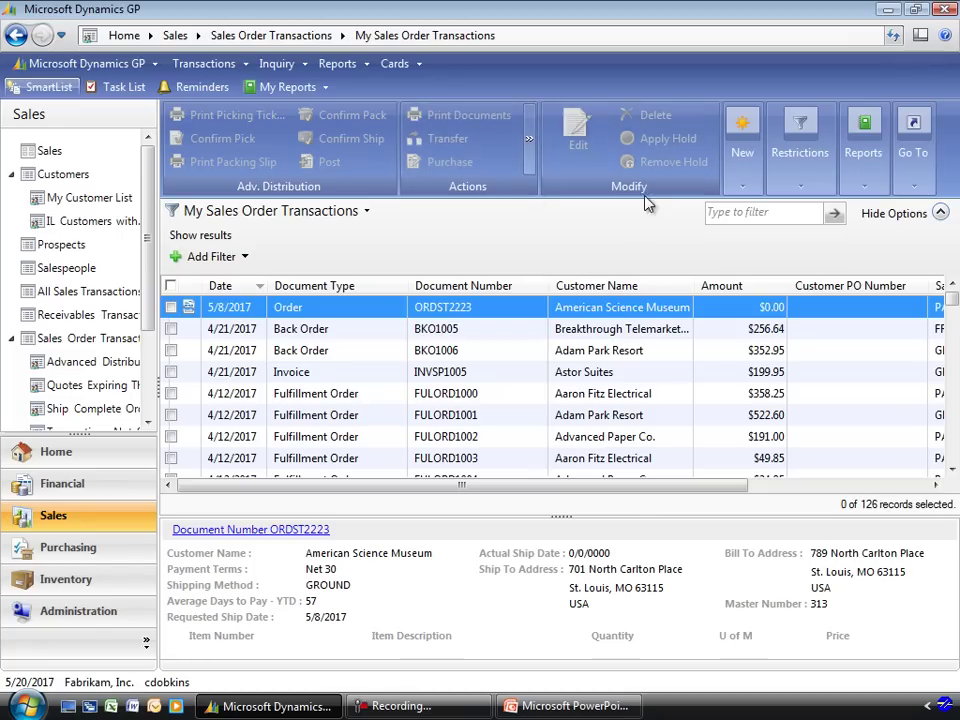
{"action": "left_click", "coordinate": [745, 187]}
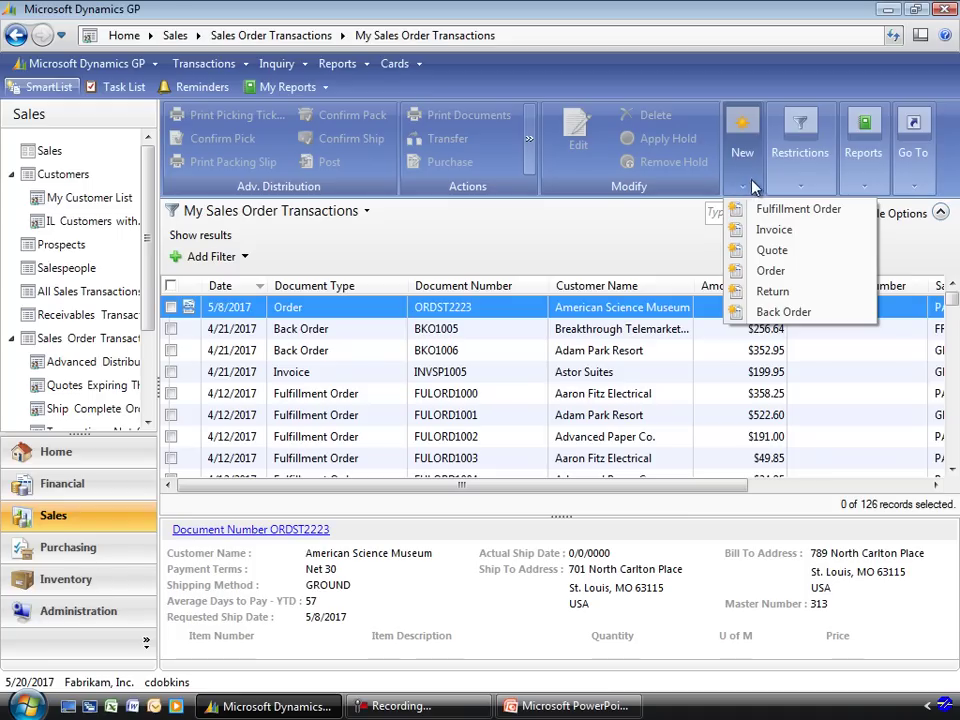
{"action": "left_click", "coordinate": [912, 186]}
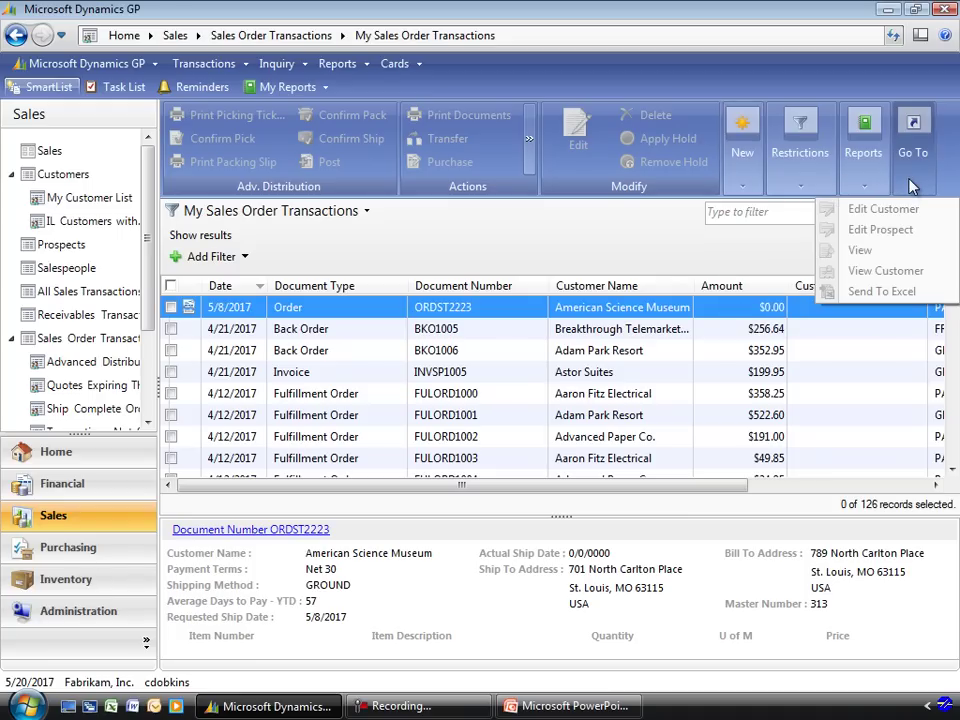
{"action": "left_click", "coordinate": [700, 256]}
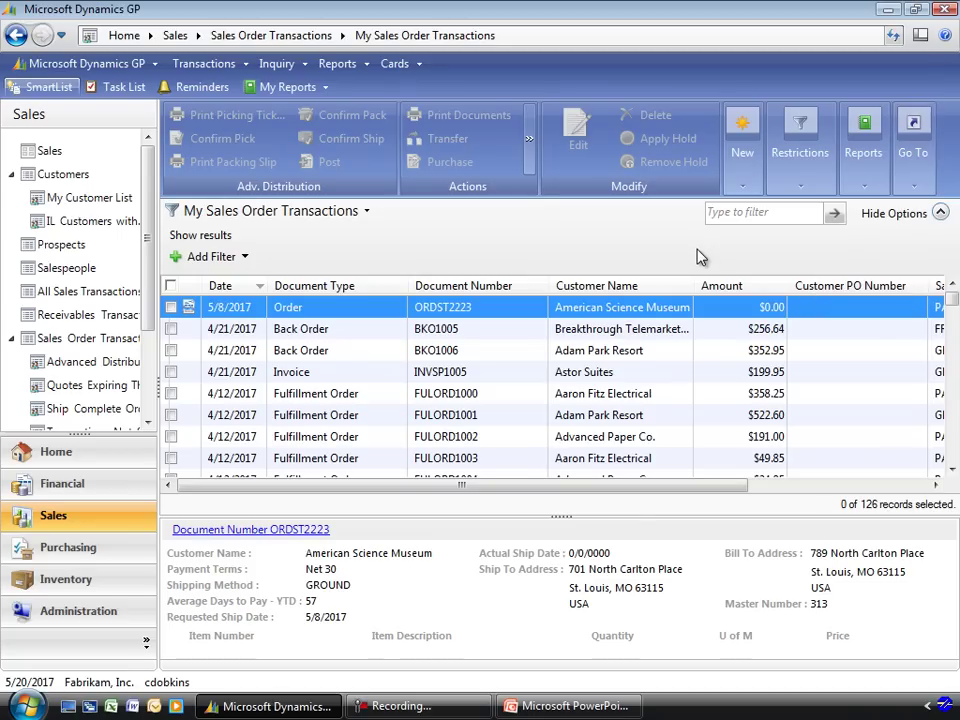
- Restrict the My Sales Order Transactions view to exclude historic transactions
{"action": "left_click", "coordinate": [820, 177]}
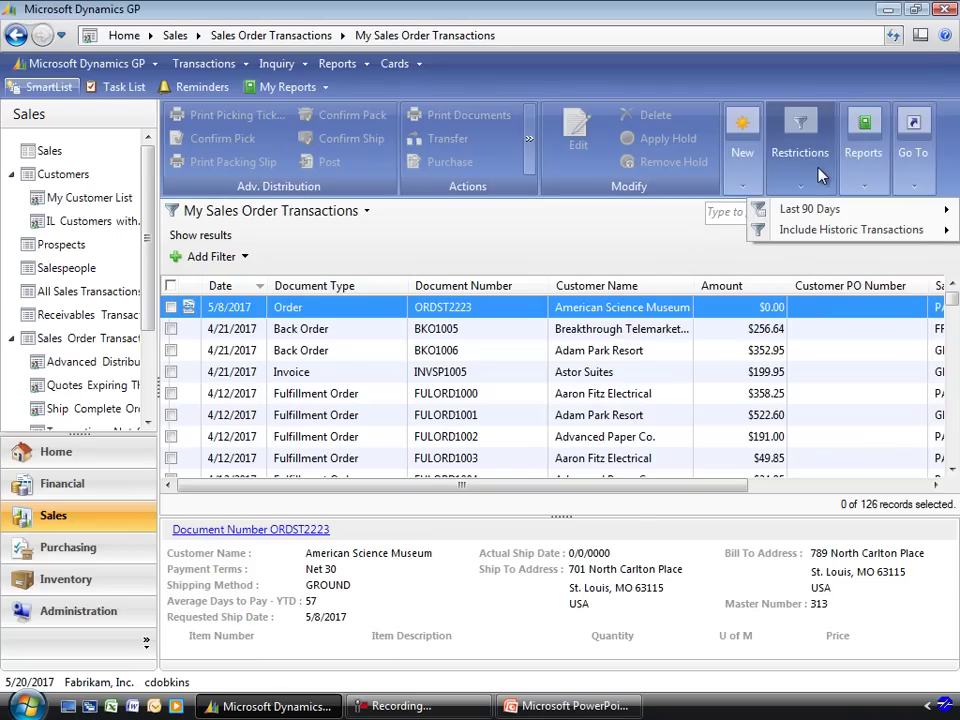
{"action": "mouse_move", "coordinate": [845, 212]}
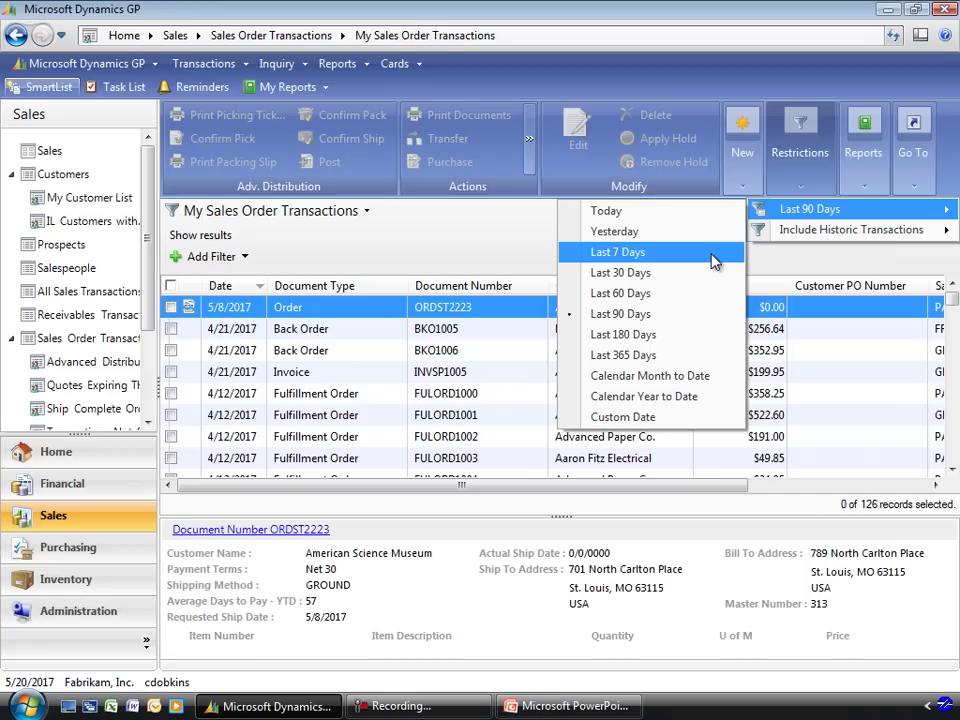
{"action": "mouse_move", "coordinate": [897, 245]}
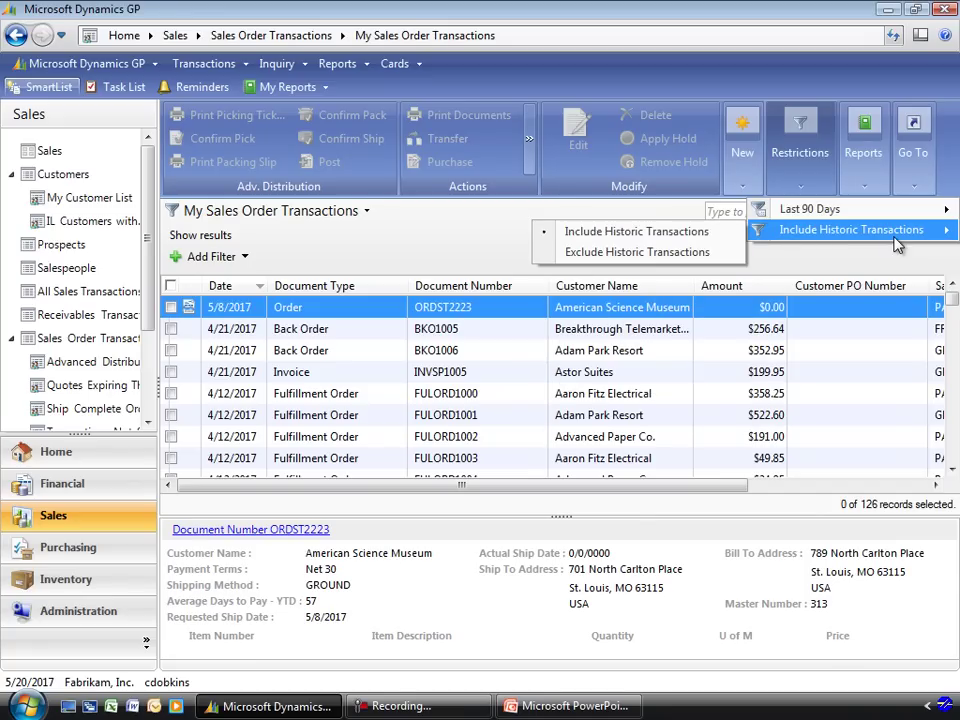
{"action": "left_click", "coordinate": [658, 255]}
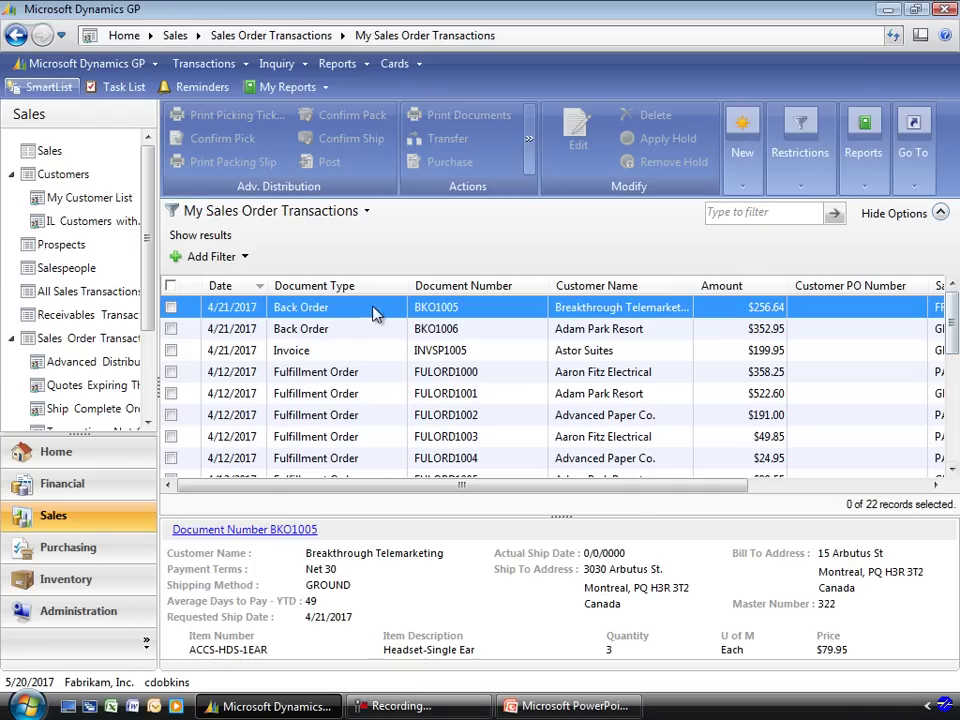
- Open the inventory Items list and sort it by Qty Available in ascending order
{"action": "left_click", "coordinate": [55, 589]}
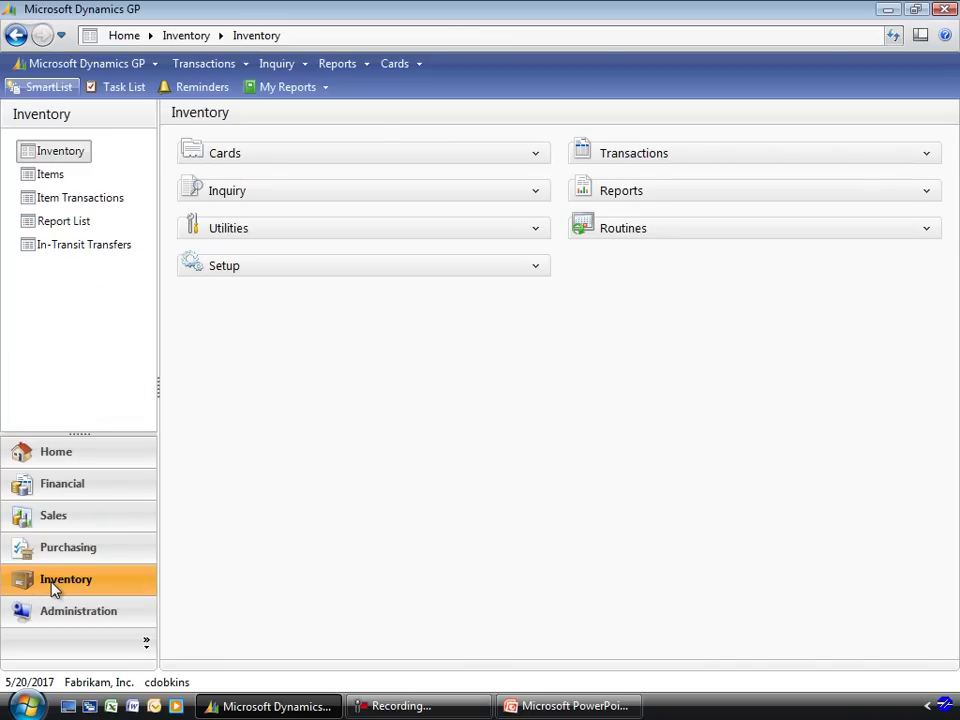
{"action": "left_click", "coordinate": [52, 176]}
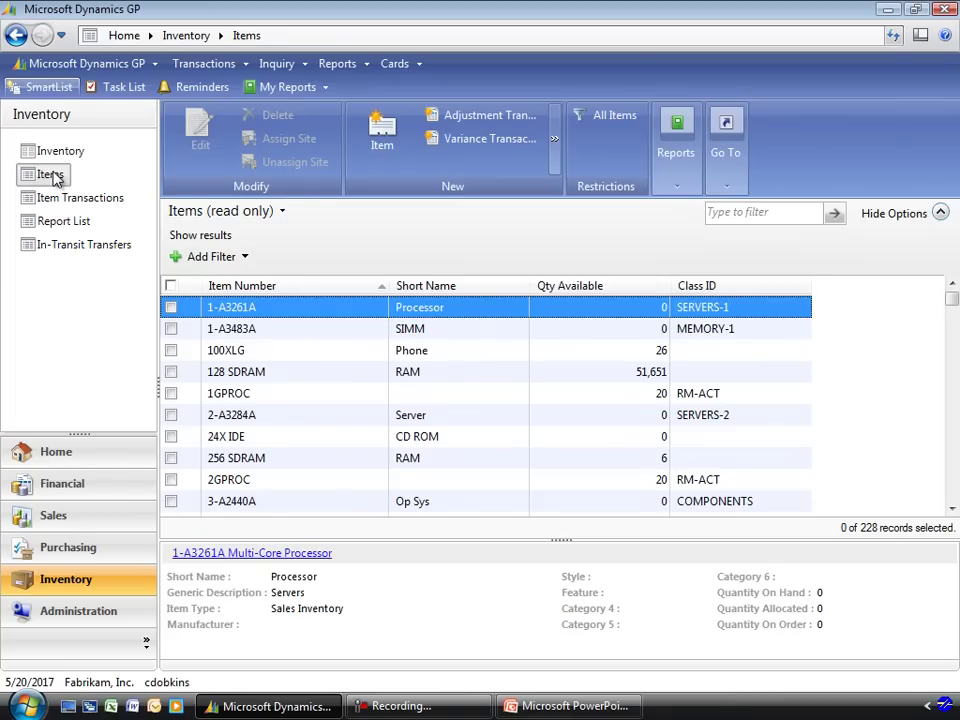
{"action": "left_click", "coordinate": [612, 290]}
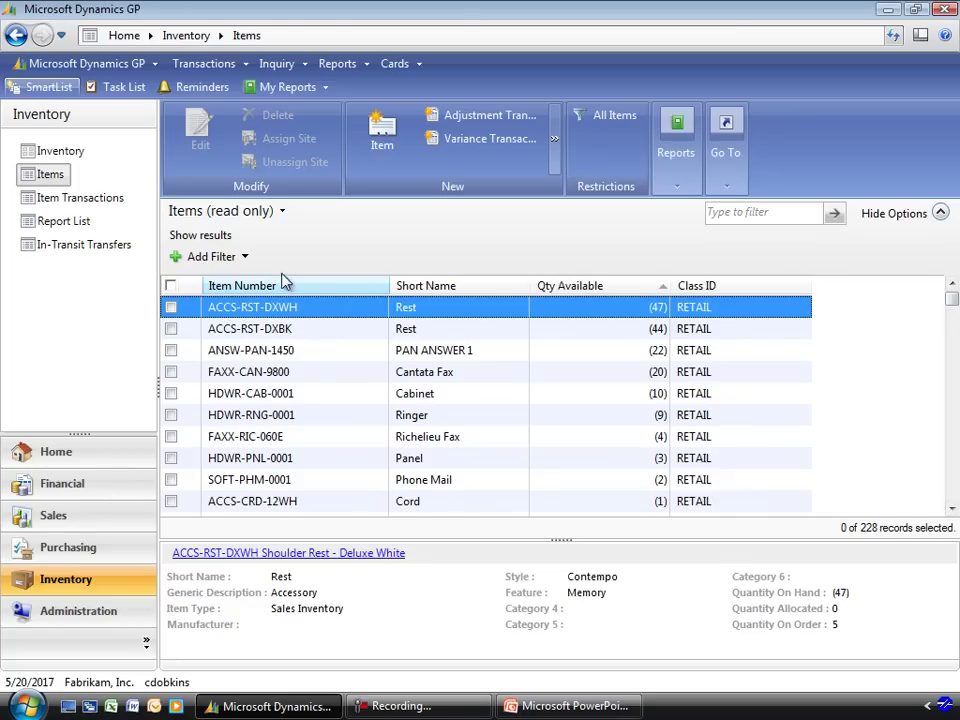
- Save the Items list as a new list view named My Items
{"action": "left_click", "coordinate": [279, 211]}
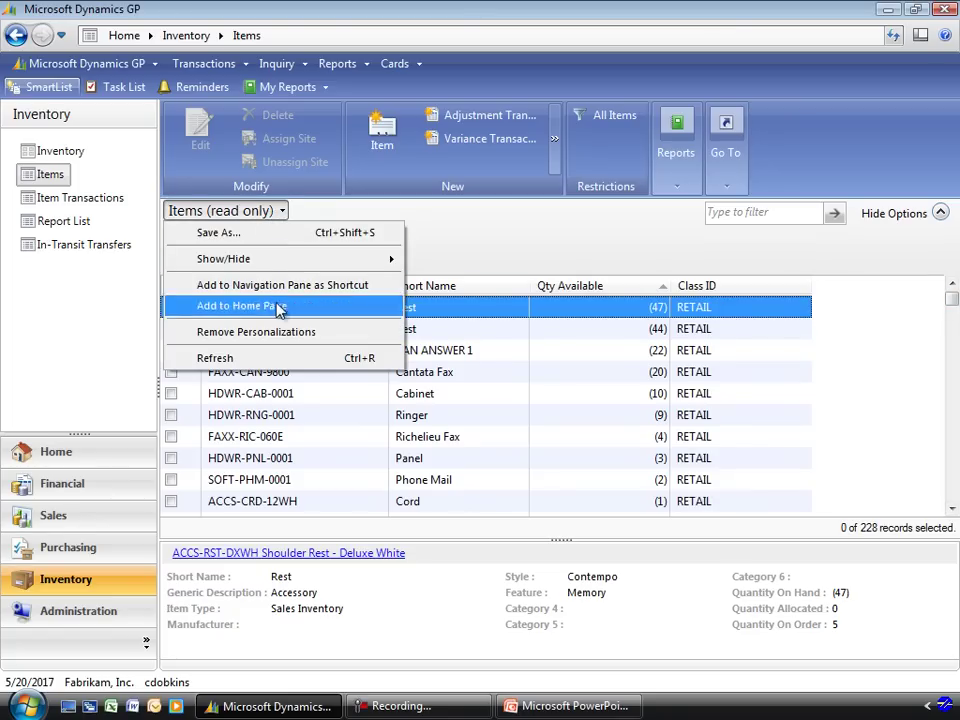
{"action": "left_click", "coordinate": [296, 233]}
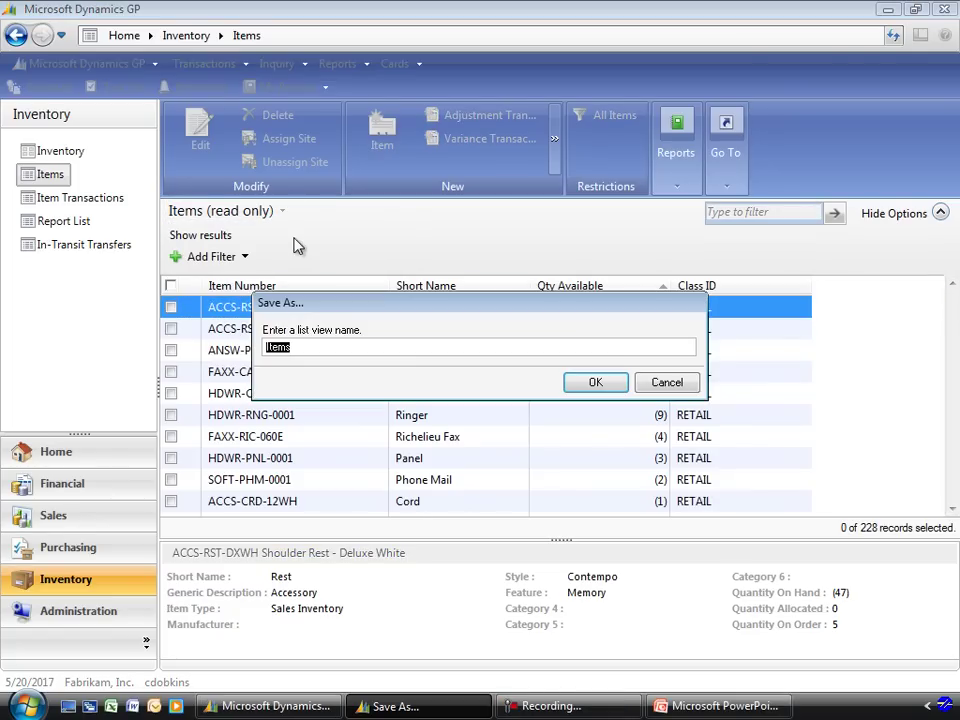
{"action": "type", "text": "My Items"}
{"action": "key", "text": "Return"}
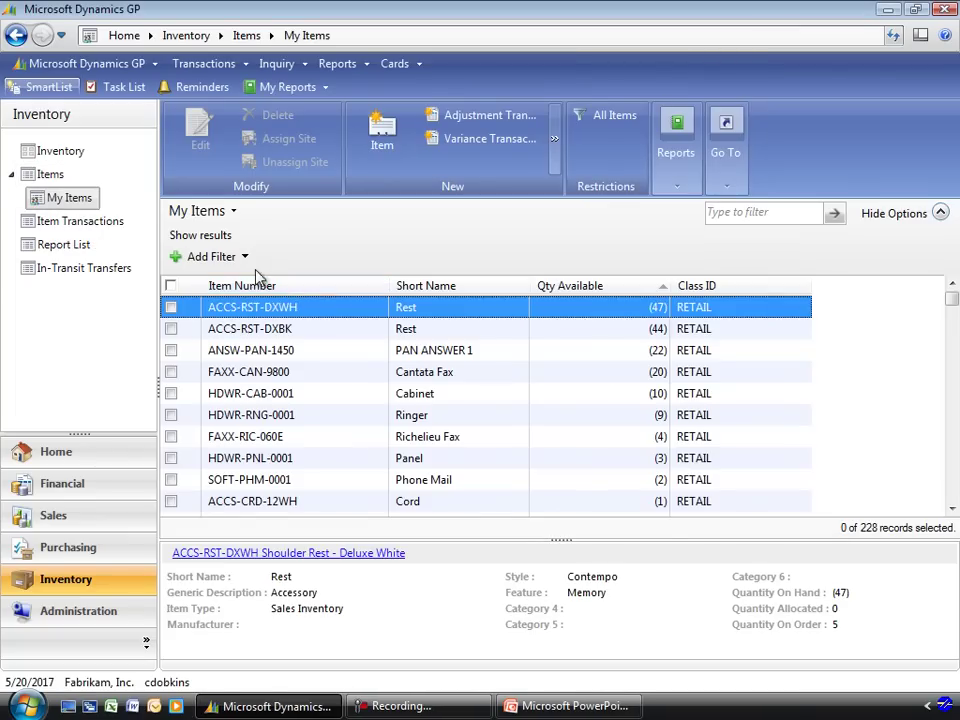
- Filter the My Items view to items where Qty Available is less than and includes 0, and look through the filtered items
{"action": "left_click", "coordinate": [244, 257]}
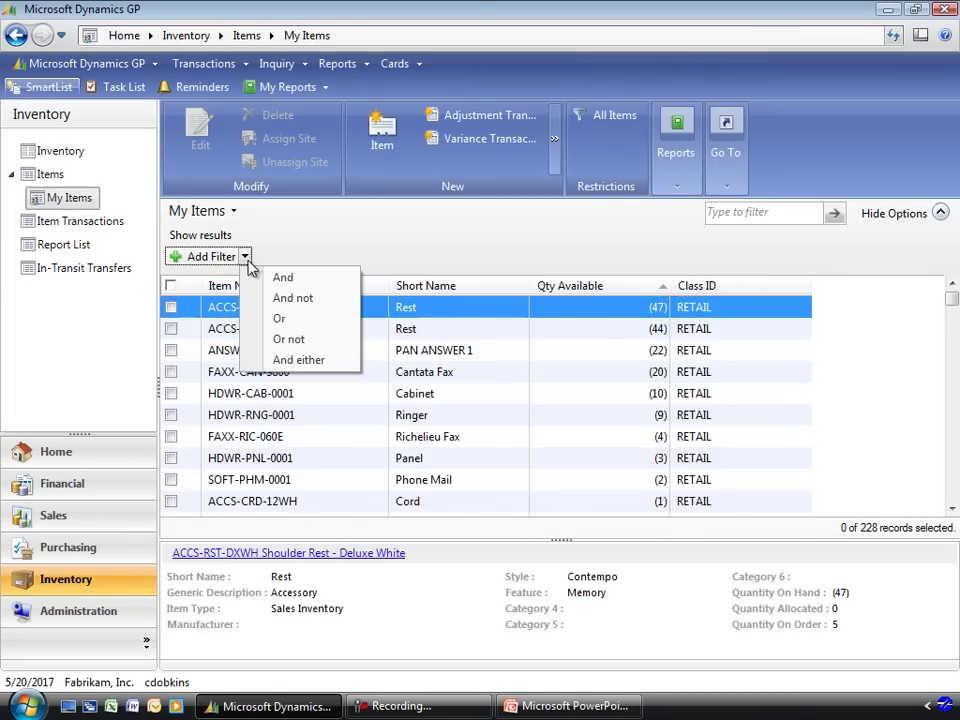
{"action": "left_click", "coordinate": [283, 277]}
{"action": "left_click", "coordinate": [270, 256]}
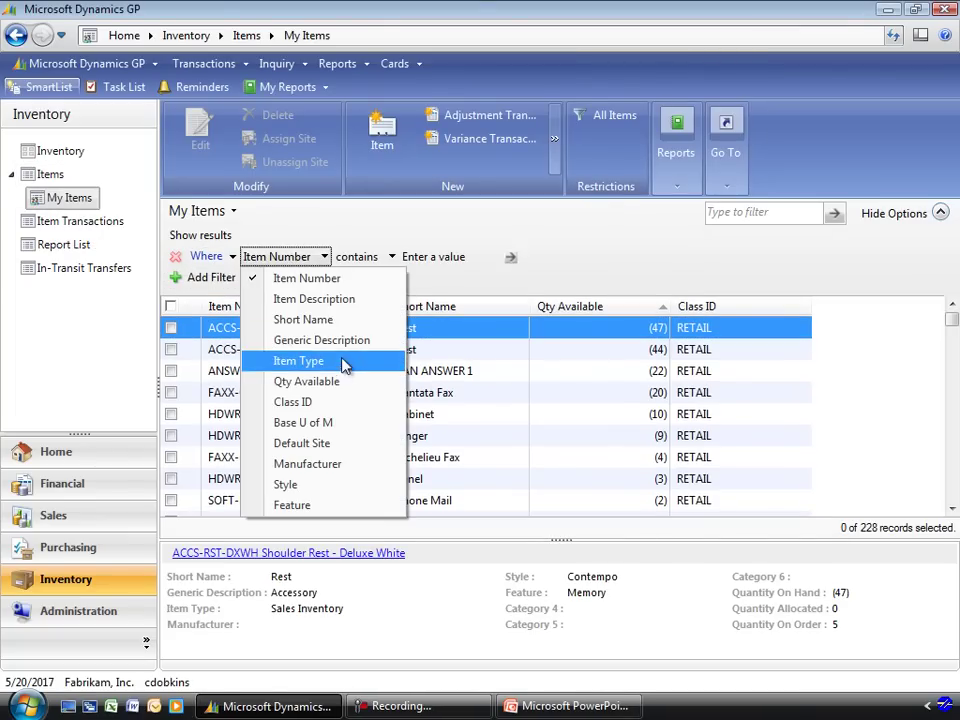
{"action": "left_click", "coordinate": [345, 383]}
{"action": "left_click", "coordinate": [390, 257]}
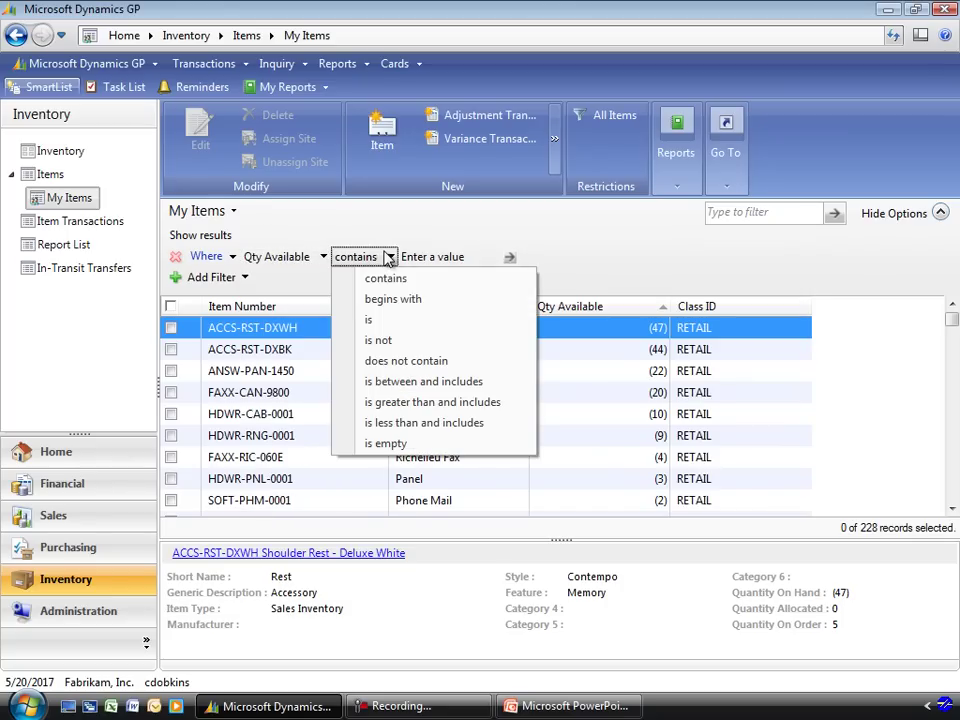
{"action": "left_click", "coordinate": [503, 422]}
{"action": "left_click", "coordinate": [519, 257]}
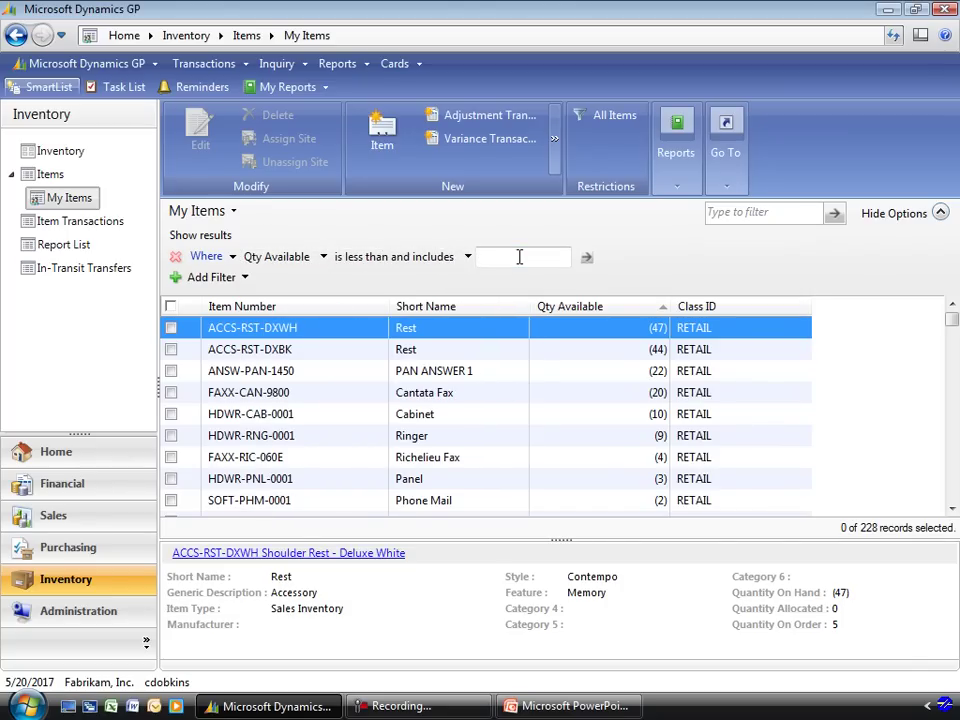
{"action": "left_click", "coordinate": [587, 257]}
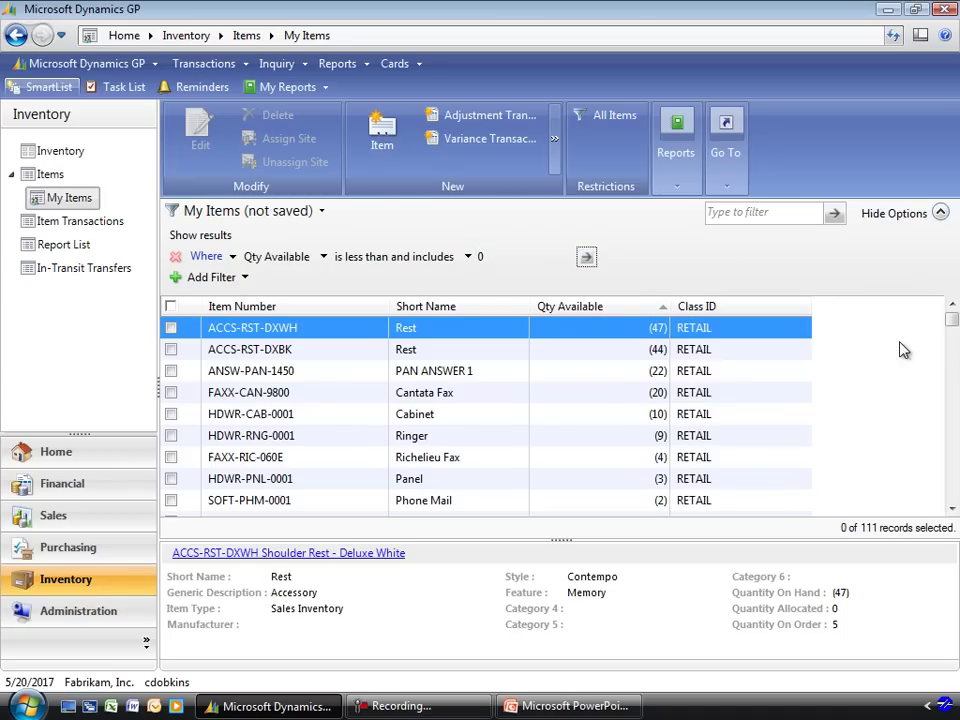
{"action": "left_click_drag", "start_coordinate": [949, 327], "coordinate": [500, 280]}
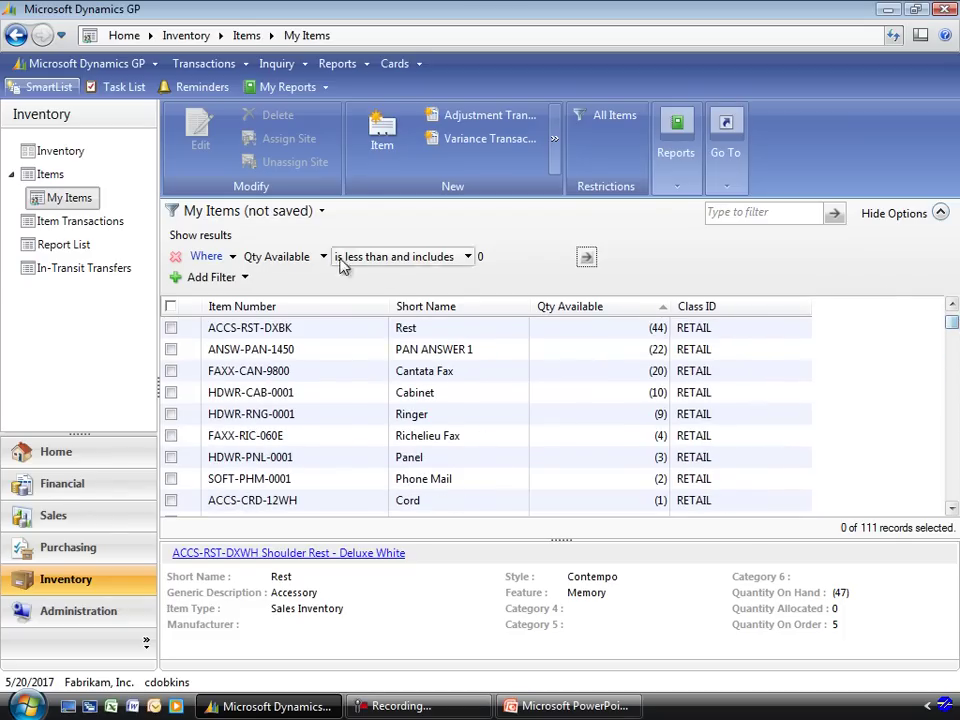
- Set the Qty Available filter value to -1, reapply the filter, and look through the resulting items
{"action": "left_click", "coordinate": [492, 256]}
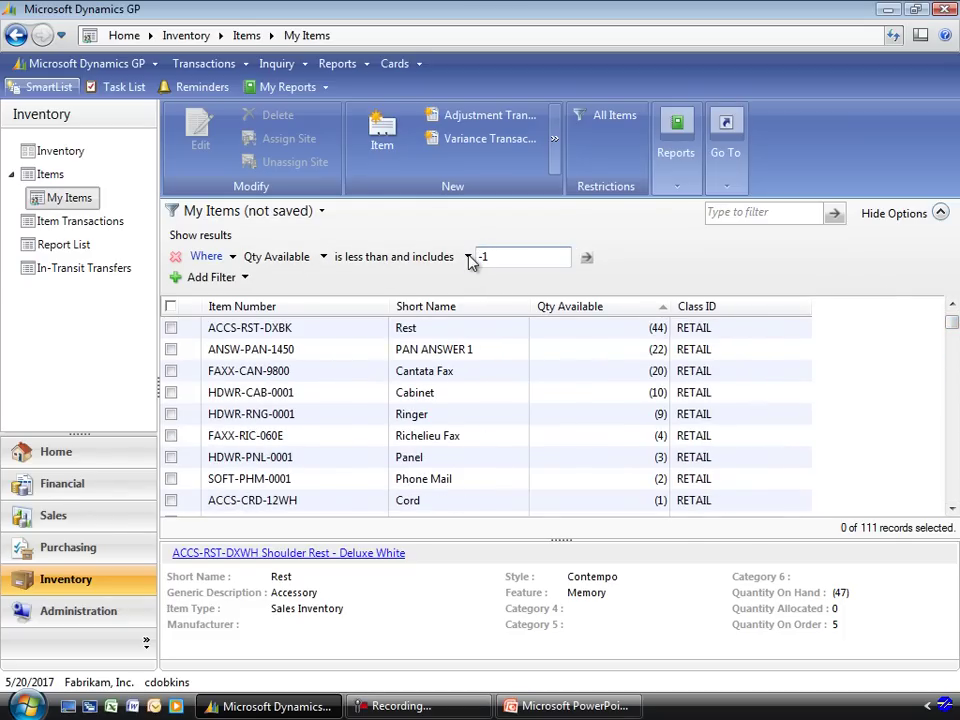
{"action": "left_click", "coordinate": [587, 257]}
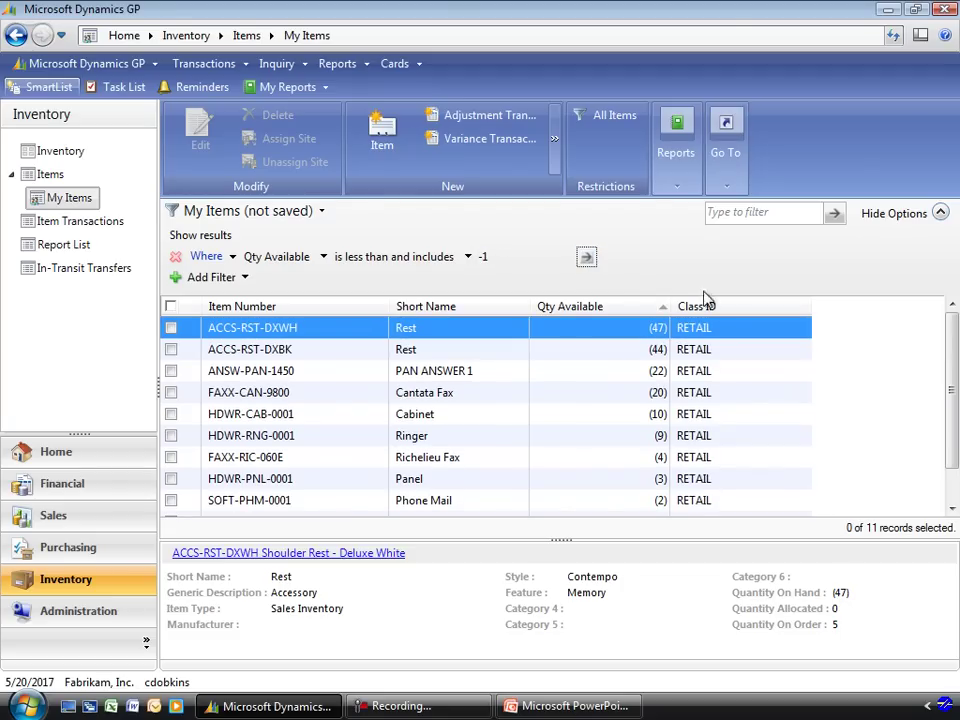
{"action": "left_click_drag", "start_coordinate": [953, 325], "coordinate": [955, 379]}
- Customize the My Items view to display the Item Description, Generic Description, Manufacturer, Style and Feature columns, and save the customization
{"action": "left_click", "coordinate": [272, 211]}
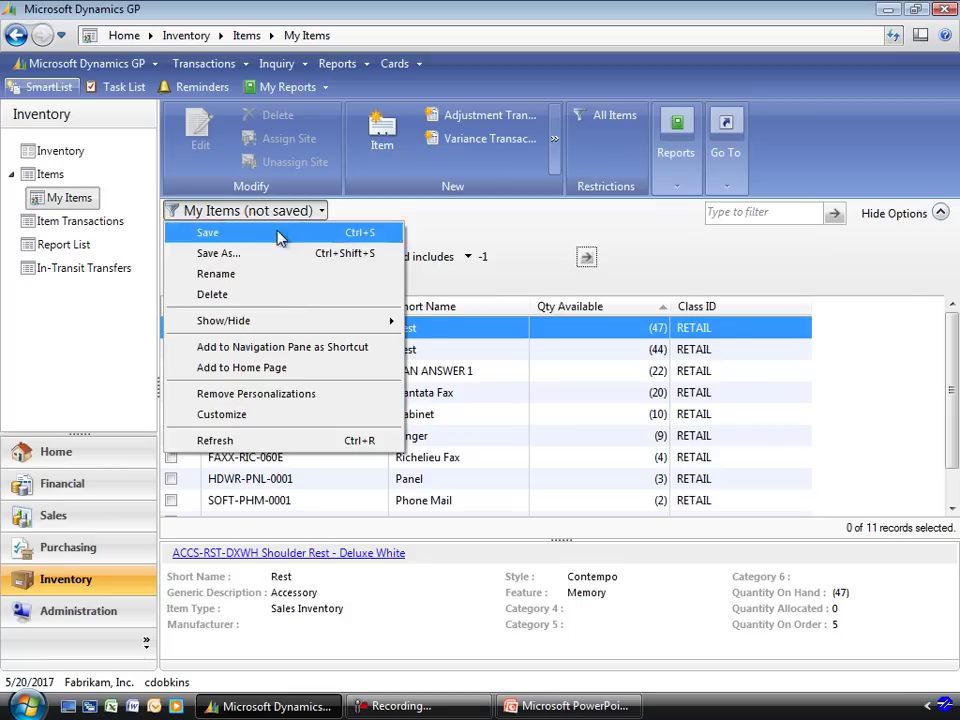
{"action": "left_click", "coordinate": [315, 413]}
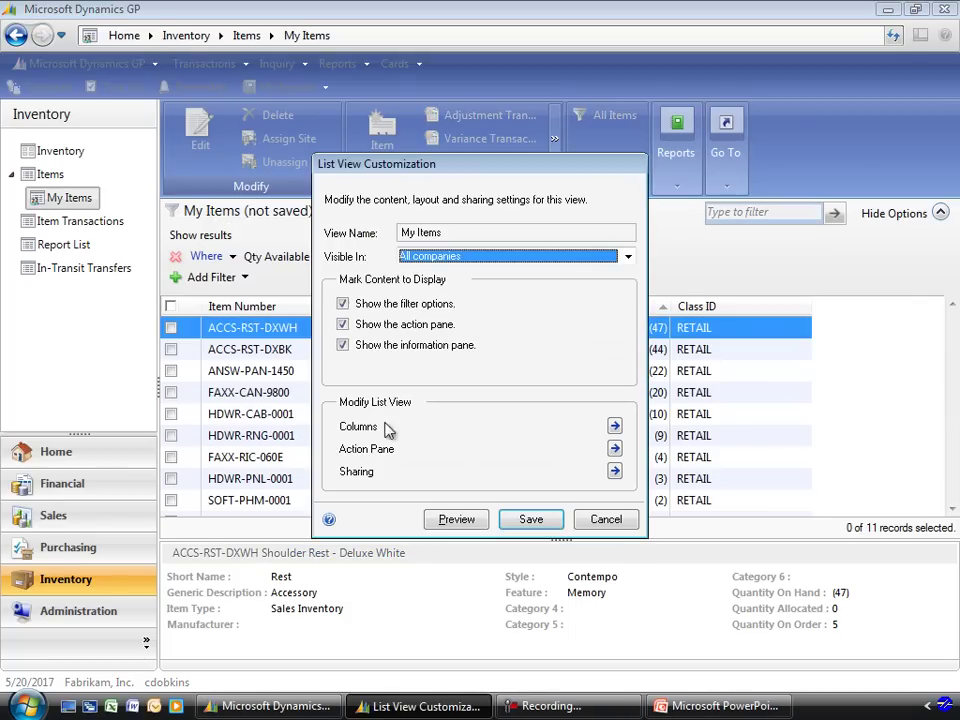
{"action": "left_click", "coordinate": [615, 426]}
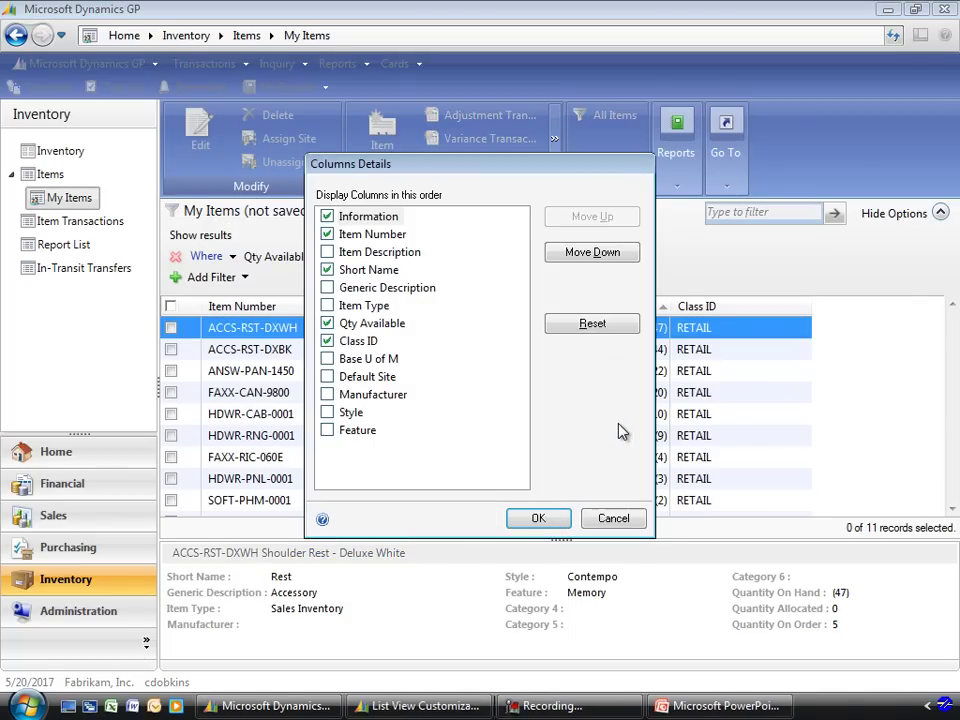
{"action": "left_click", "coordinate": [327, 252]}
{"action": "left_click", "coordinate": [329, 288]}
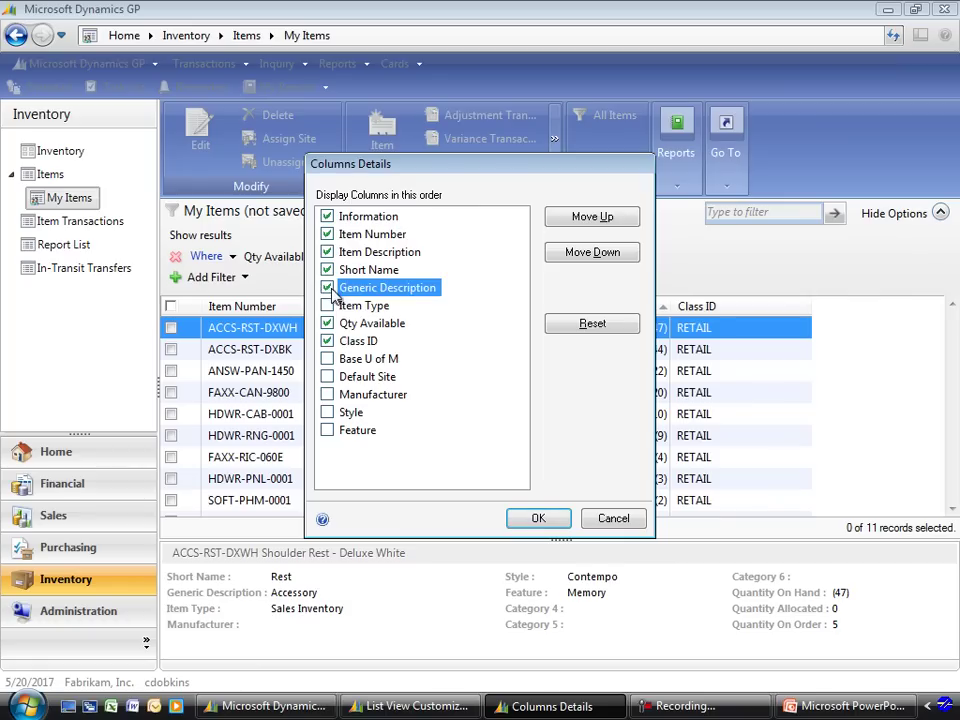
{"action": "left_click", "coordinate": [329, 412]}
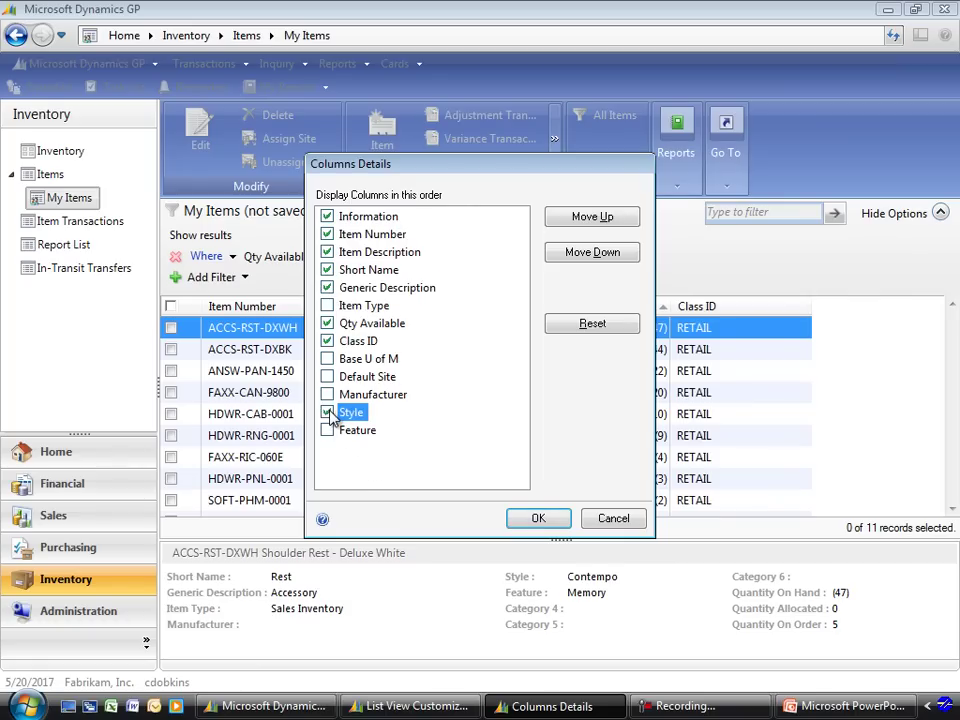
{"action": "left_click", "coordinate": [327, 394]}
{"action": "left_click", "coordinate": [327, 430]}
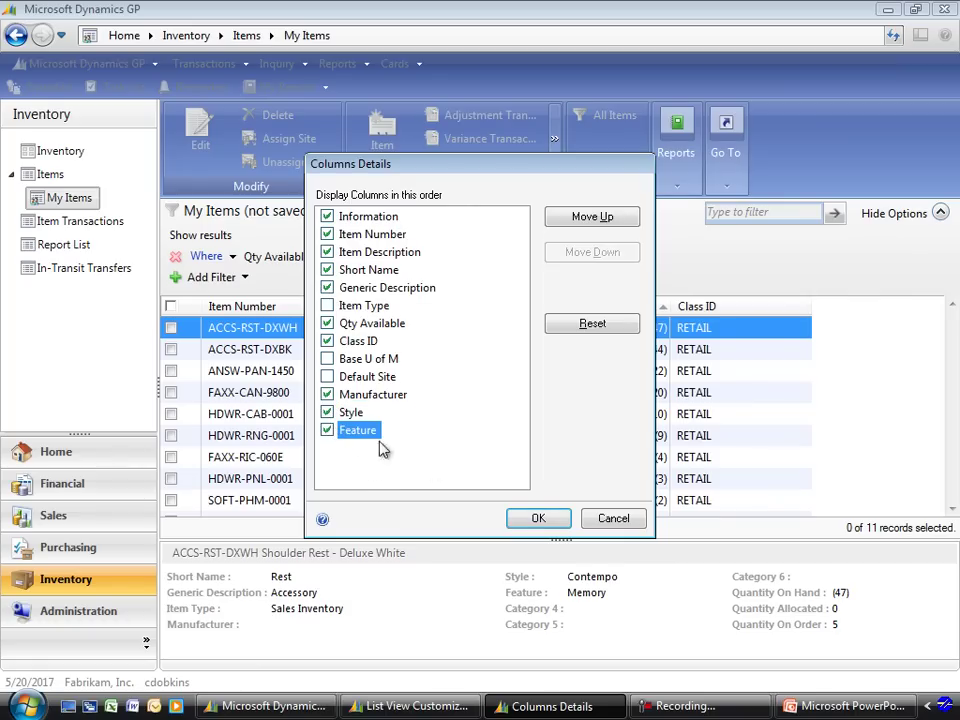
{"action": "left_click", "coordinate": [536, 520]}
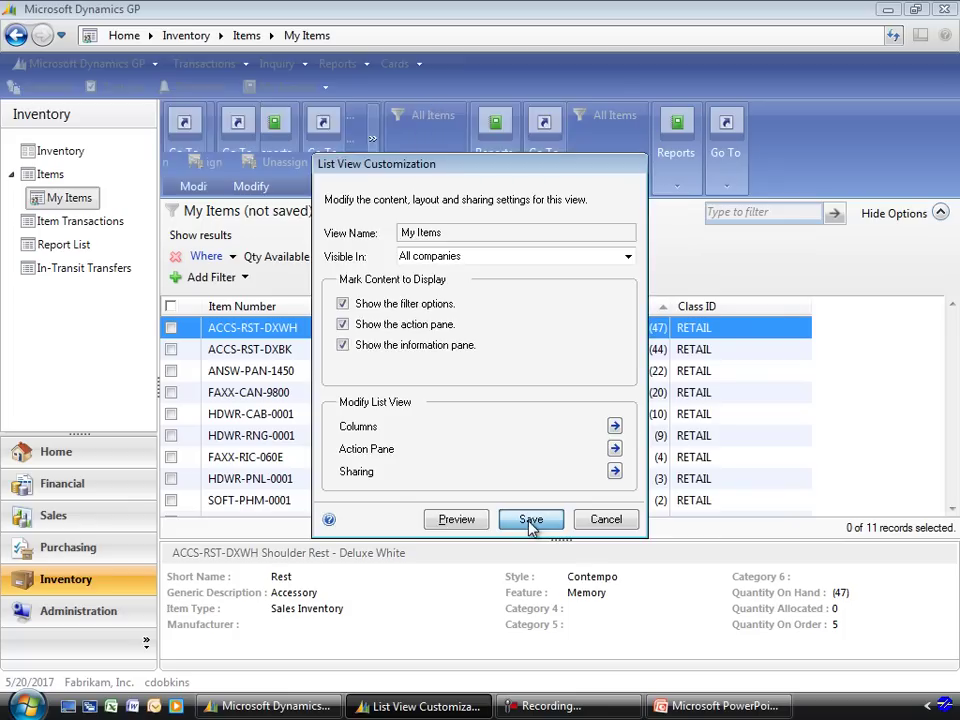
{"action": "left_click", "coordinate": [530, 519]}
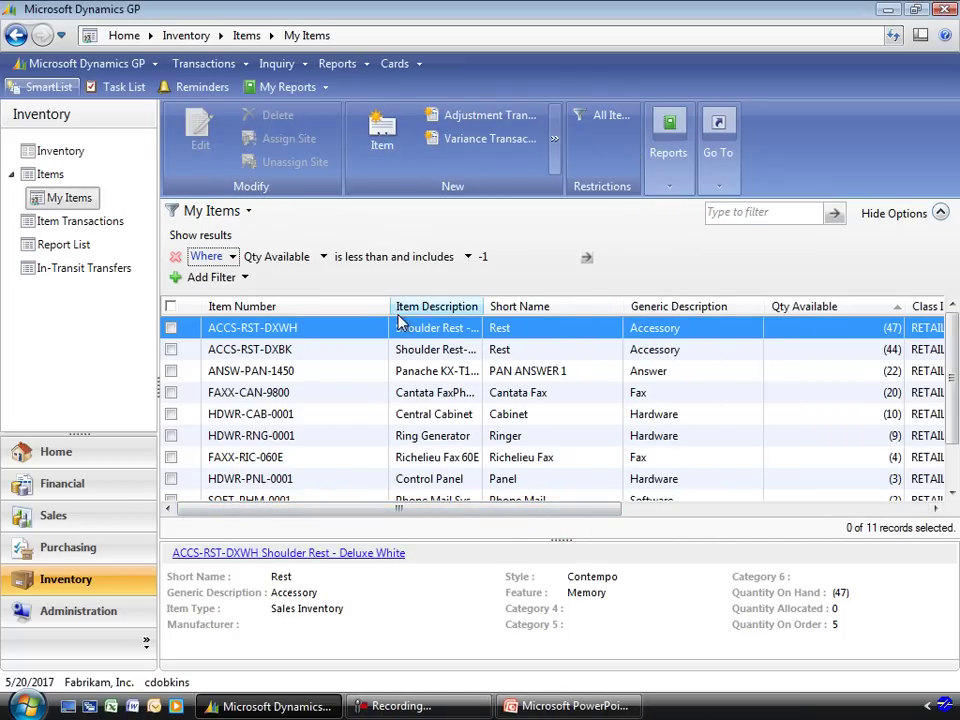
- Narrow the Item Number column and widen the Item Description column until the full descriptions fit
{"action": "left_click_drag", "start_coordinate": [390, 306], "coordinate": [340, 306]}
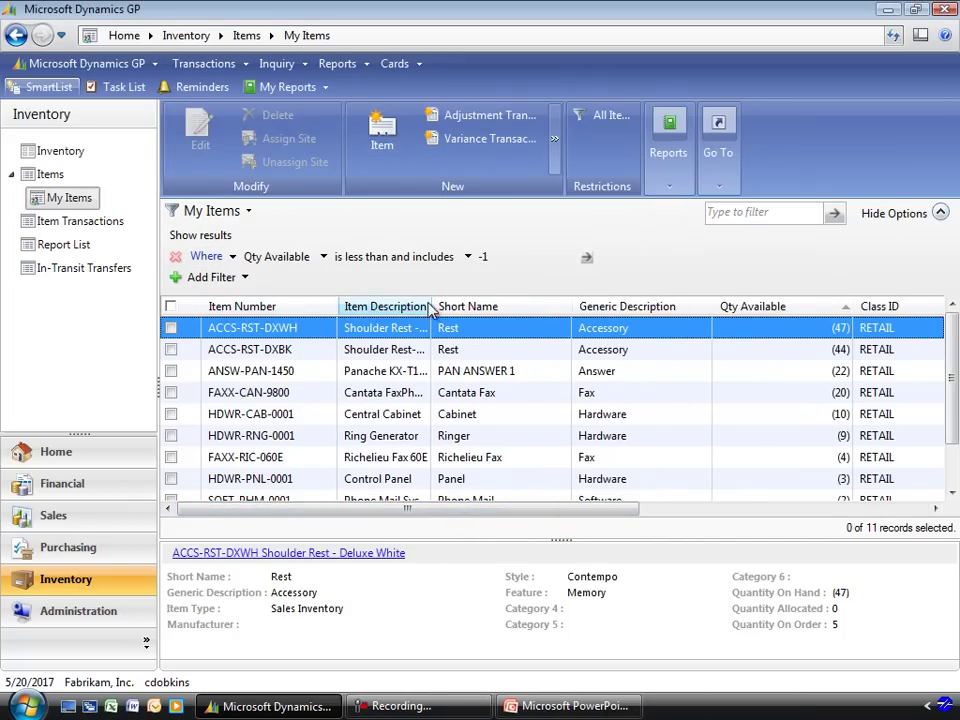
{"action": "left_click_drag", "start_coordinate": [431, 306], "coordinate": [514, 305]}
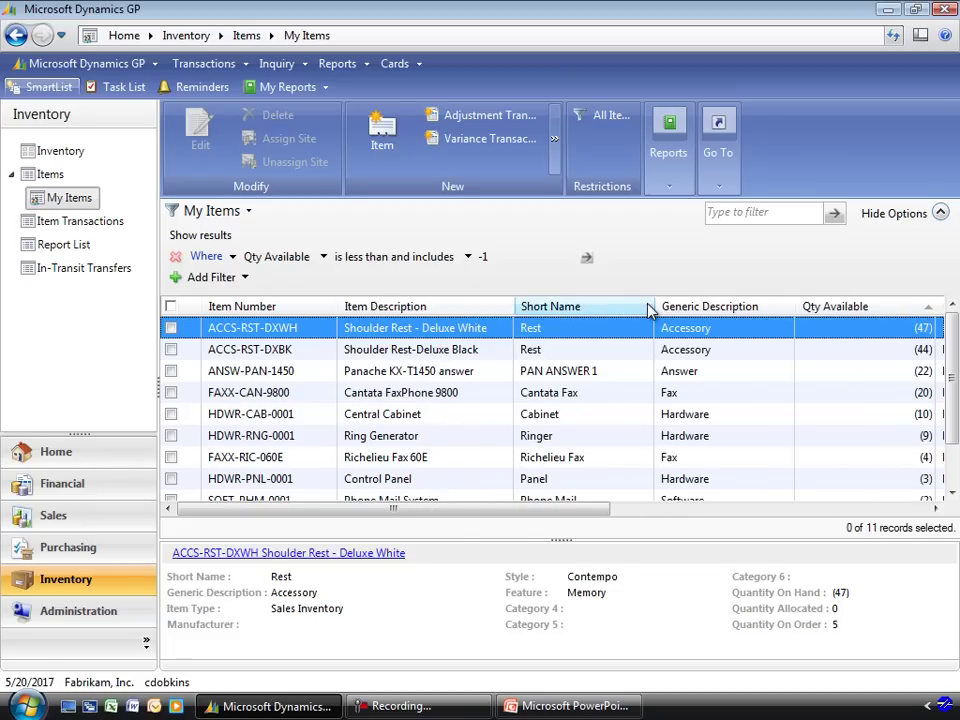
- Search the filtered My Items view for answer
{"action": "left_click", "coordinate": [772, 207]}
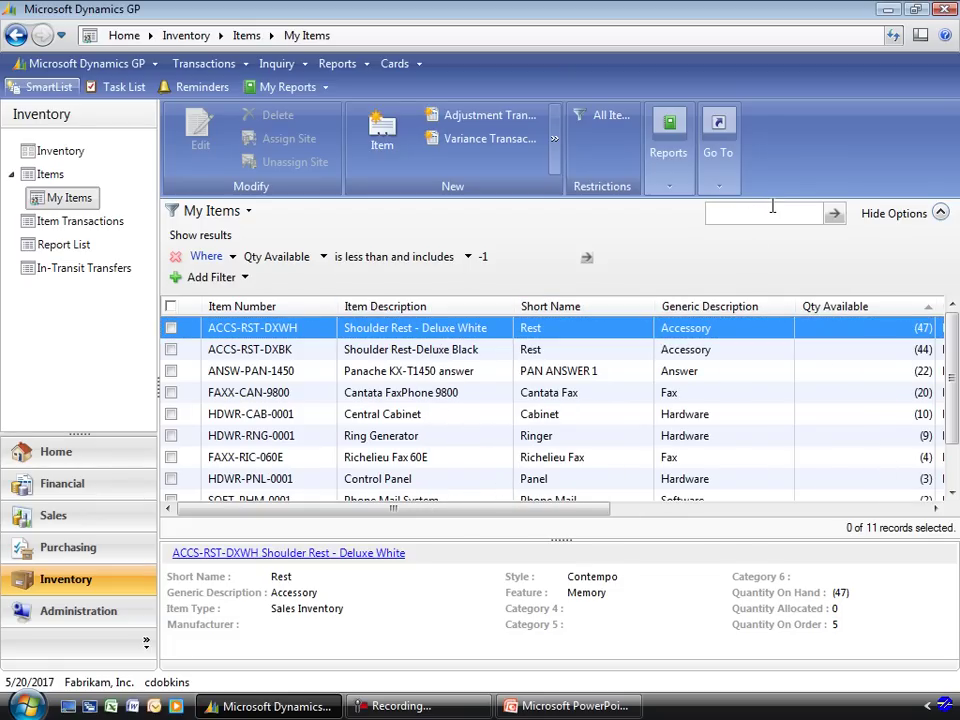
{"action": "type", "text": "answer"}
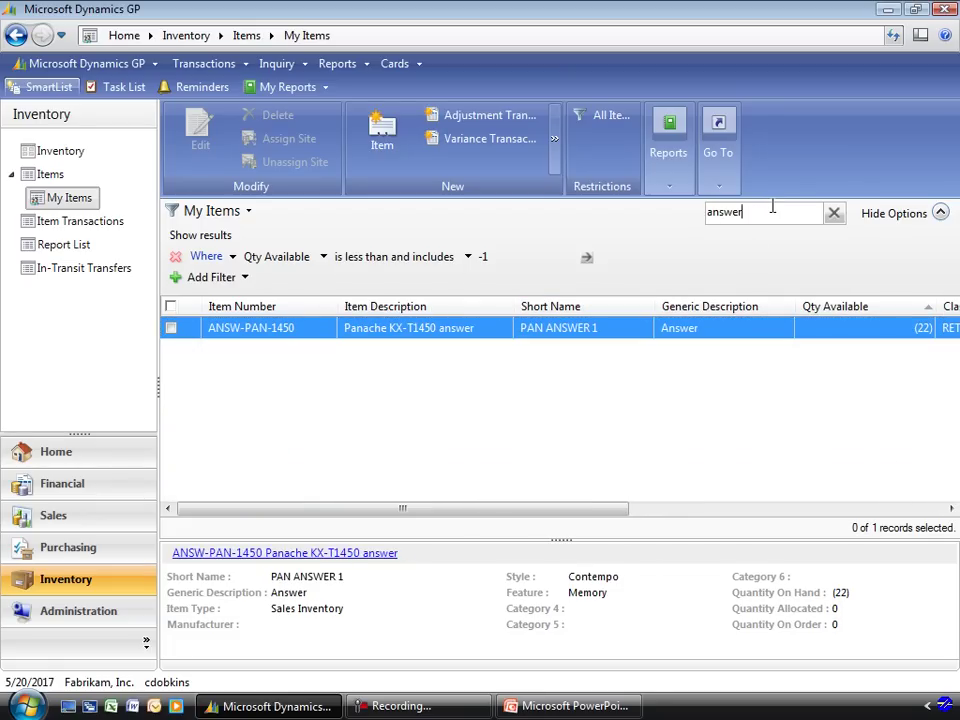
- Replace the My Items search text with fax and remove the Qty Available filter
{"action": "key", "text": "BackSpace"}
{"action": "key", "text": "BackSpace"}
{"action": "type", "text": "fax"}
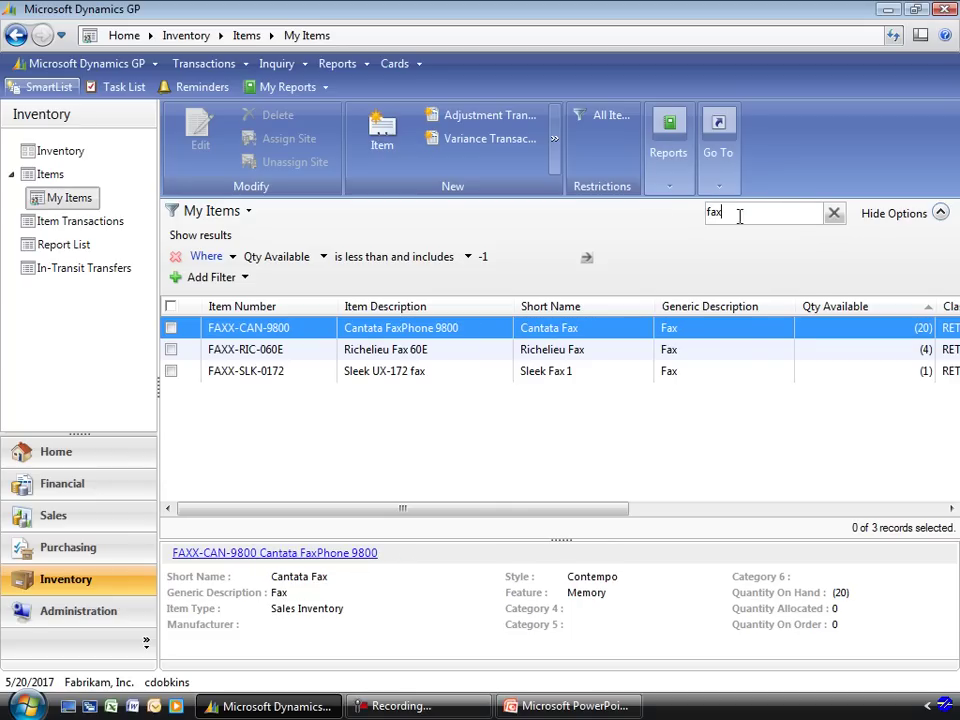
{"action": "left_click", "coordinate": [176, 260]}
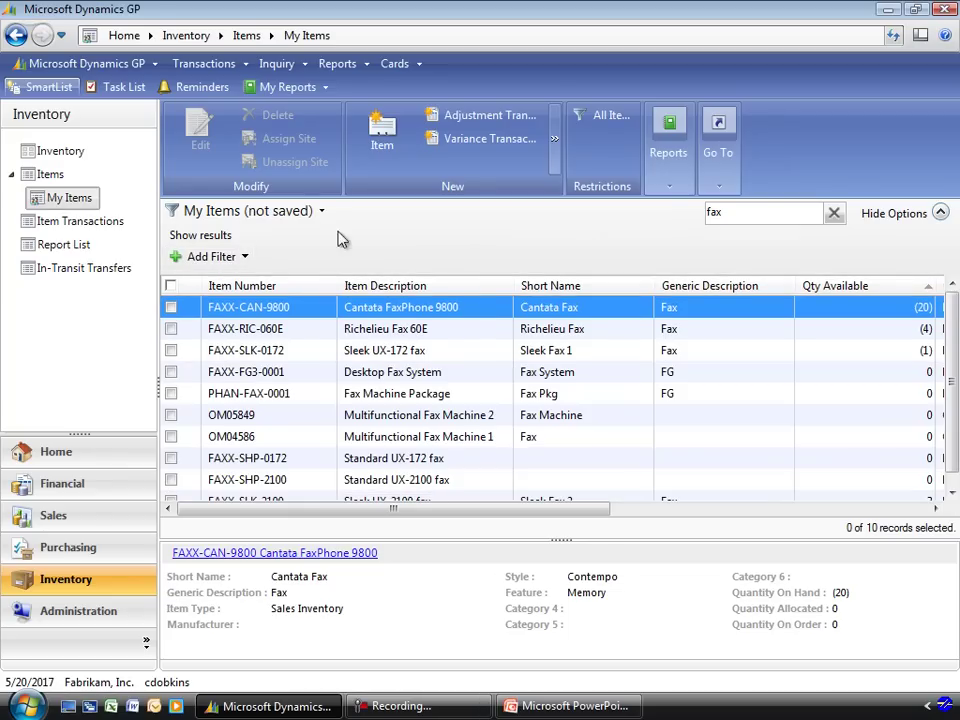
- Look through the fax results in My Items and replace the search text with answer
{"action": "scroll", "coordinate": [955, 318], "scroll_direction": "down", "scroll_amount": 1}
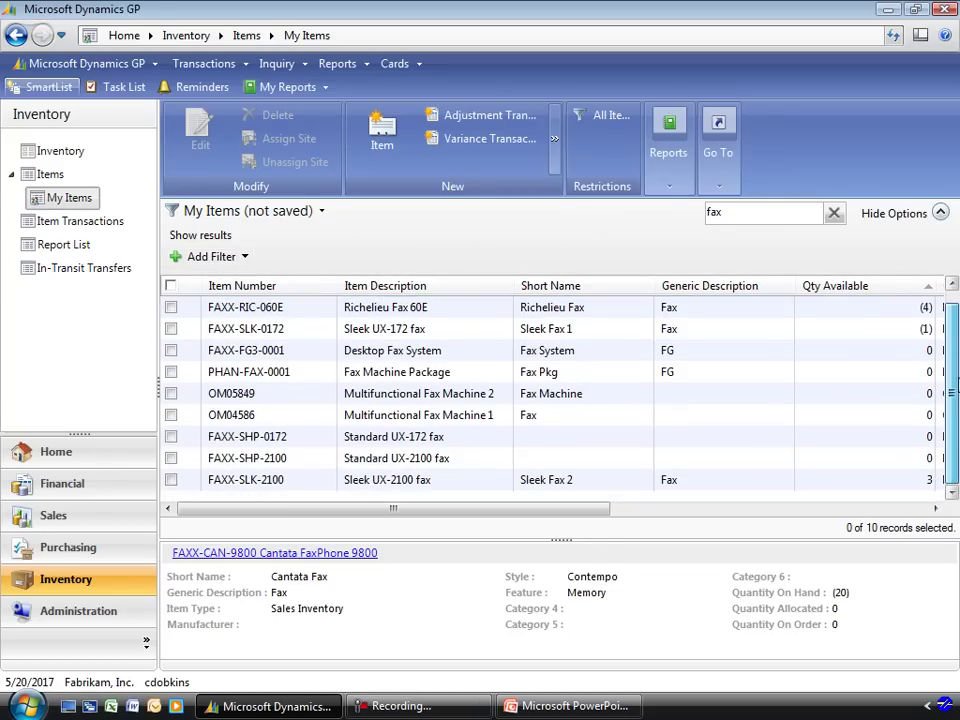
{"action": "scroll", "coordinate": [955, 318], "scroll_direction": "up", "scroll_amount": 1}
{"action": "key", "text": "BackSpace"}
{"action": "key", "text": "BackSpace"}
{"action": "key", "text": "BackSpace"}
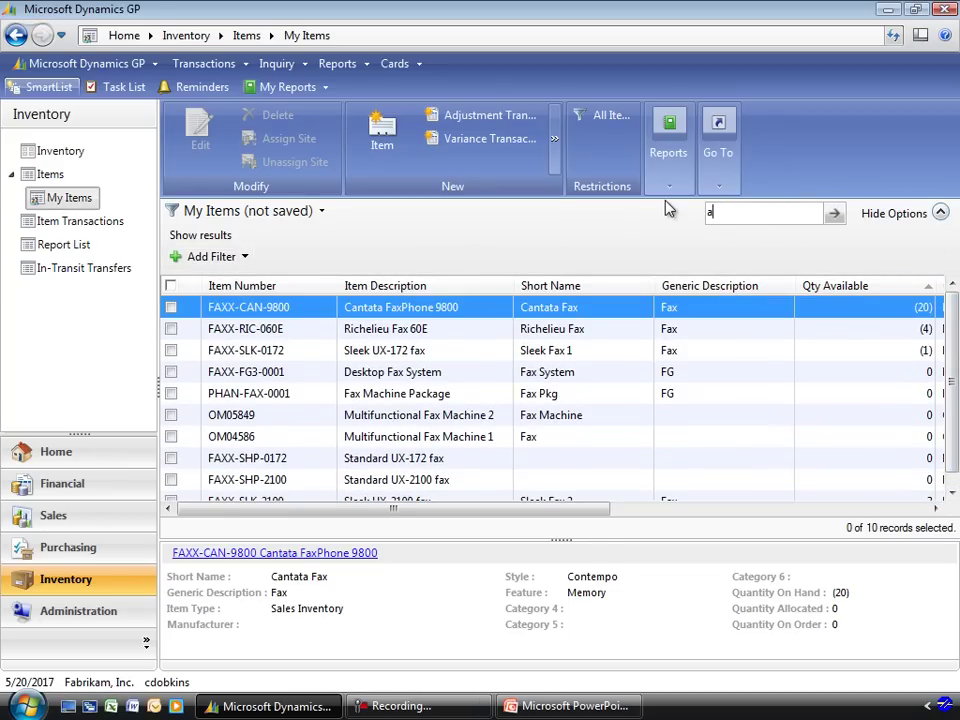
{"action": "type", "text": "answer"}
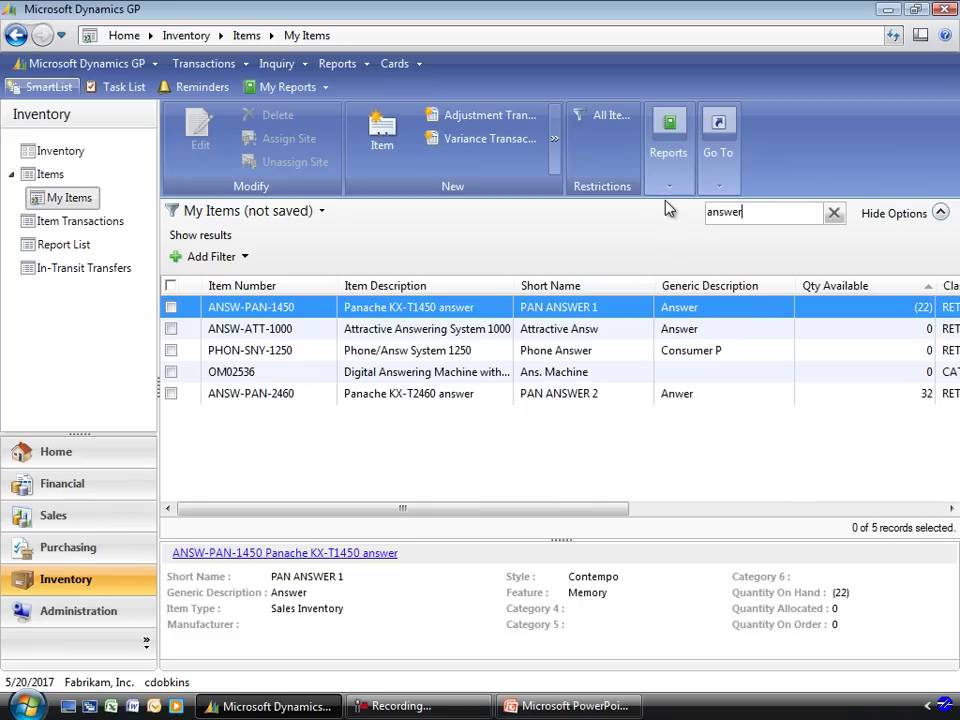
- Search the My Items view for green, and run another search for phone
{"action": "double_click", "coordinate": [705, 212]}
{"action": "type", "text": "green"}
{"action": "key", "text": "Return"}
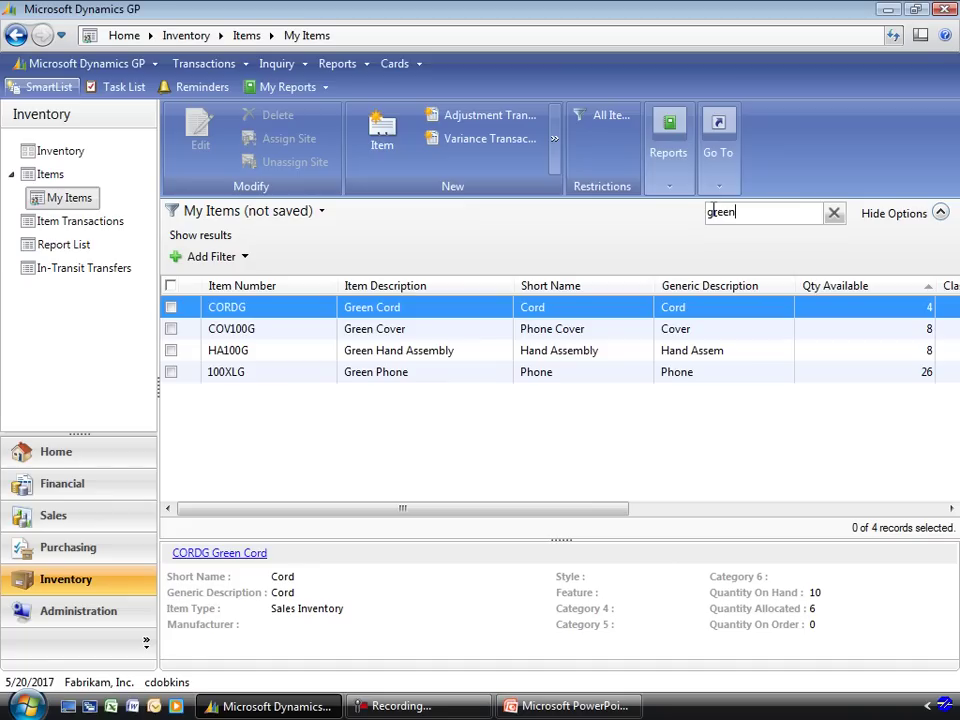
{"action": "double_click", "coordinate": [720, 216]}
{"action": "type", "text": "phone"}
{"action": "key", "text": "Return"}
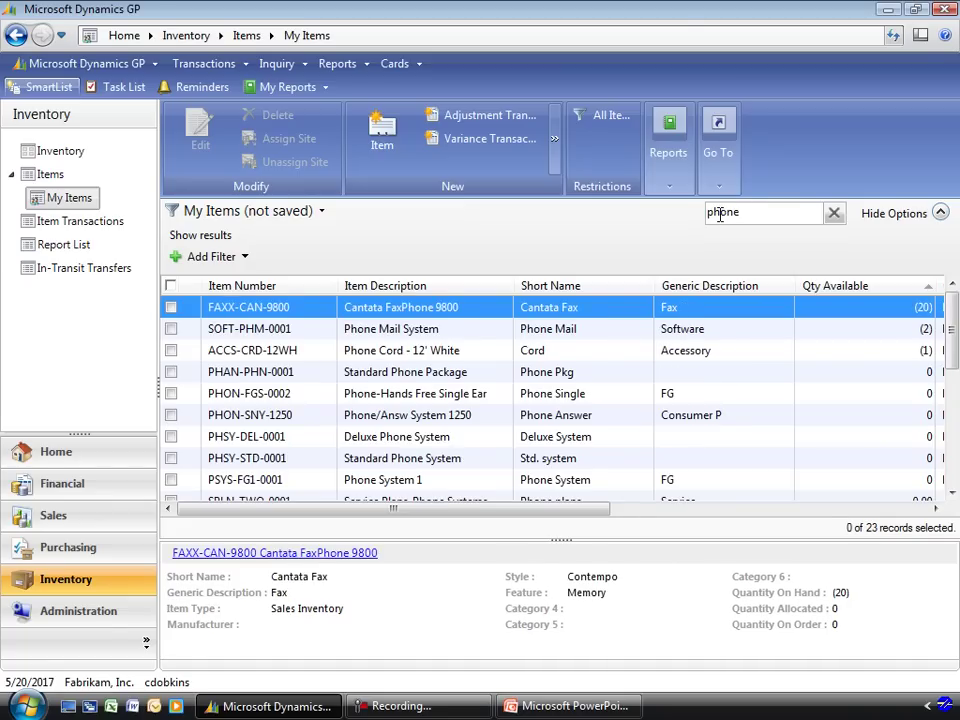
- Search the My Items view for cords, and shorten the search text to cord
{"action": "double_click", "coordinate": [720, 214]}
{"action": "type", "text": "cords"}
{"action": "key", "text": "Return"}
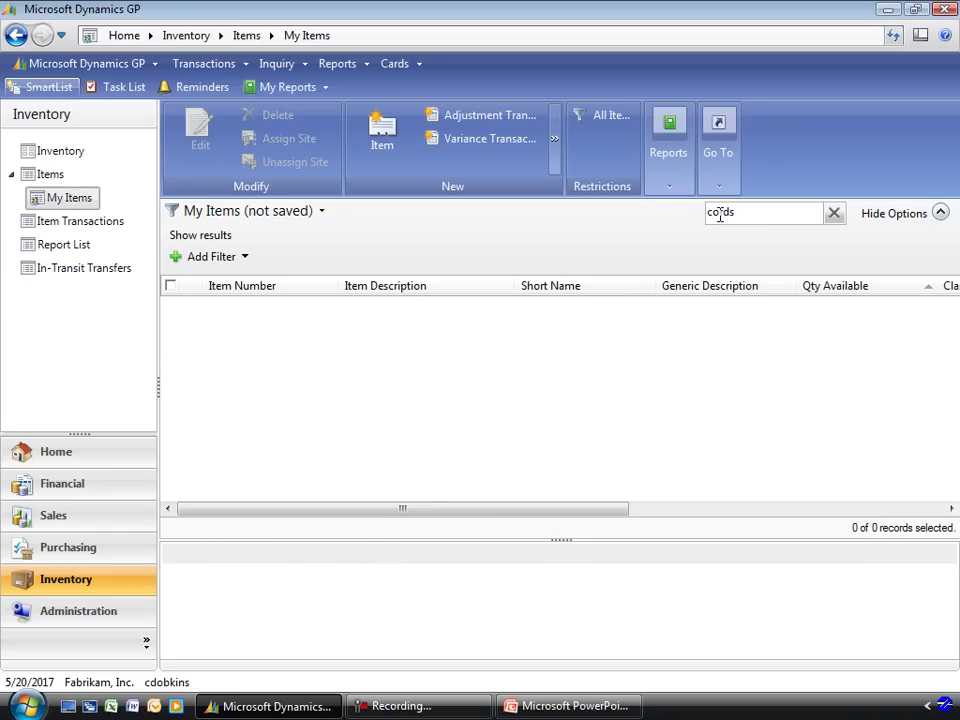
{"action": "key", "text": "BackSpace"}
{"action": "key", "text": "Return"}
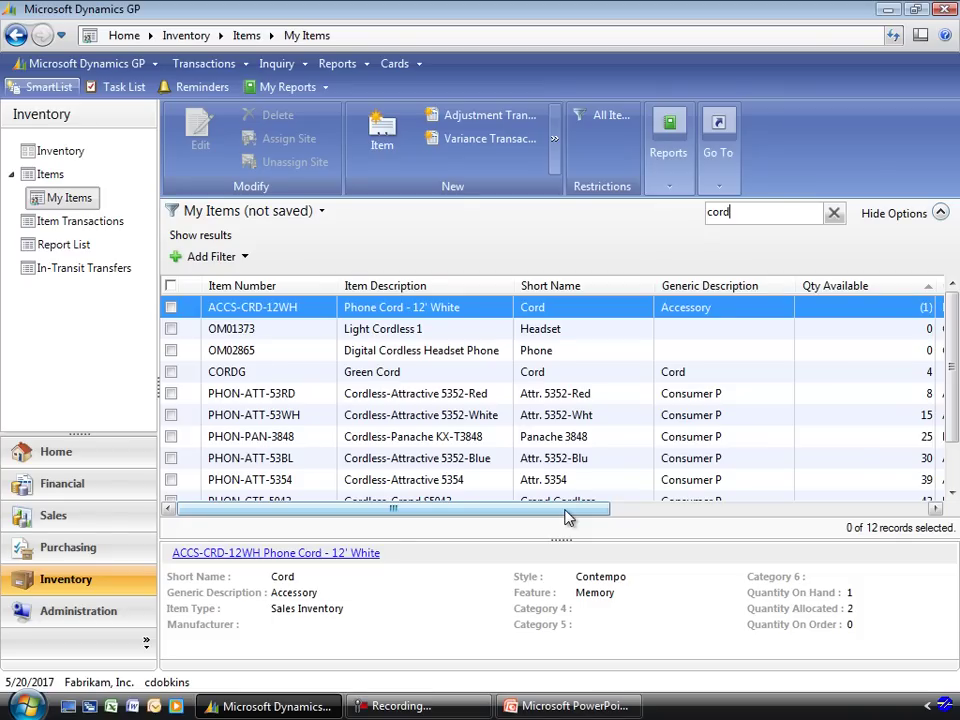
{"action": "left_click_drag", "start_coordinate": [565, 516], "coordinate": [537, 502]}
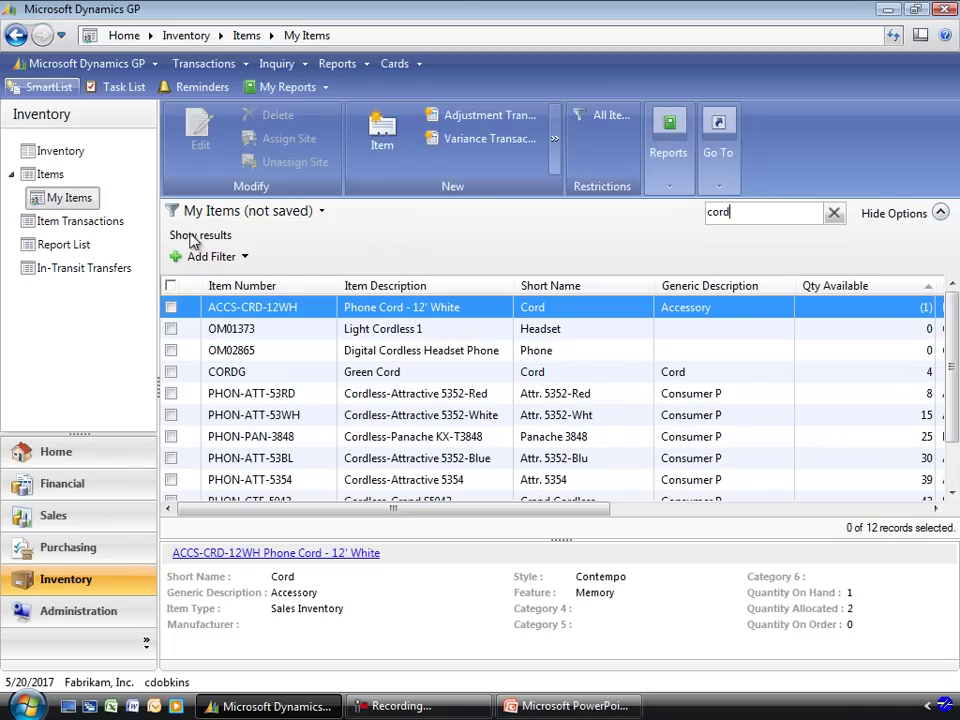
- Open the IL Customers with Large Balance list in Sales and add it to the navigation pane as a shortcut
{"action": "left_click", "coordinate": [79, 513]}
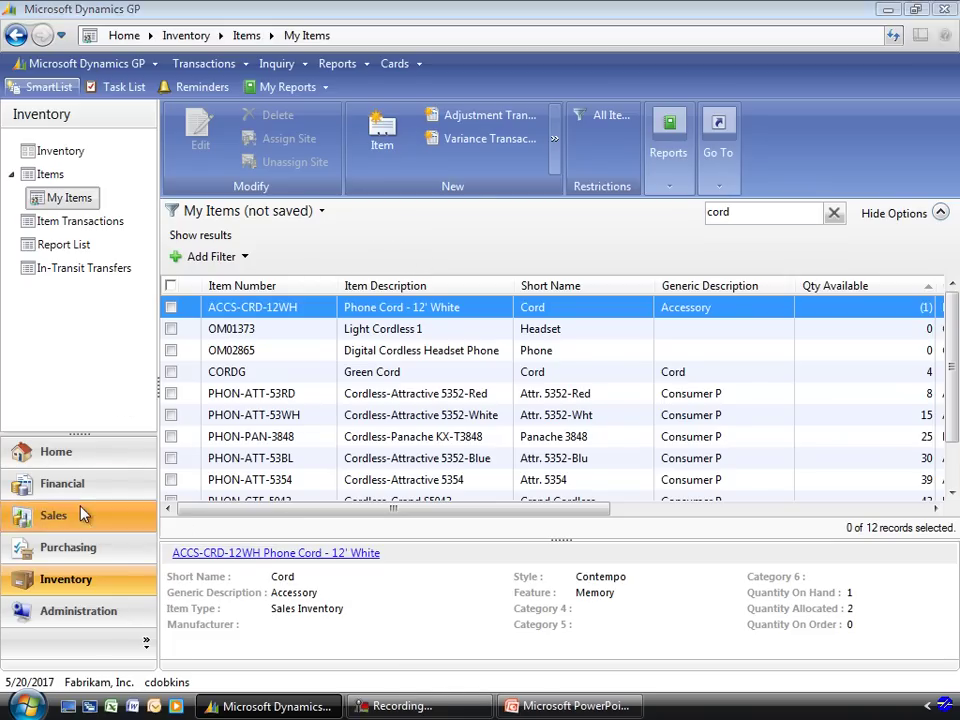
{"action": "left_click", "coordinate": [381, 410]}
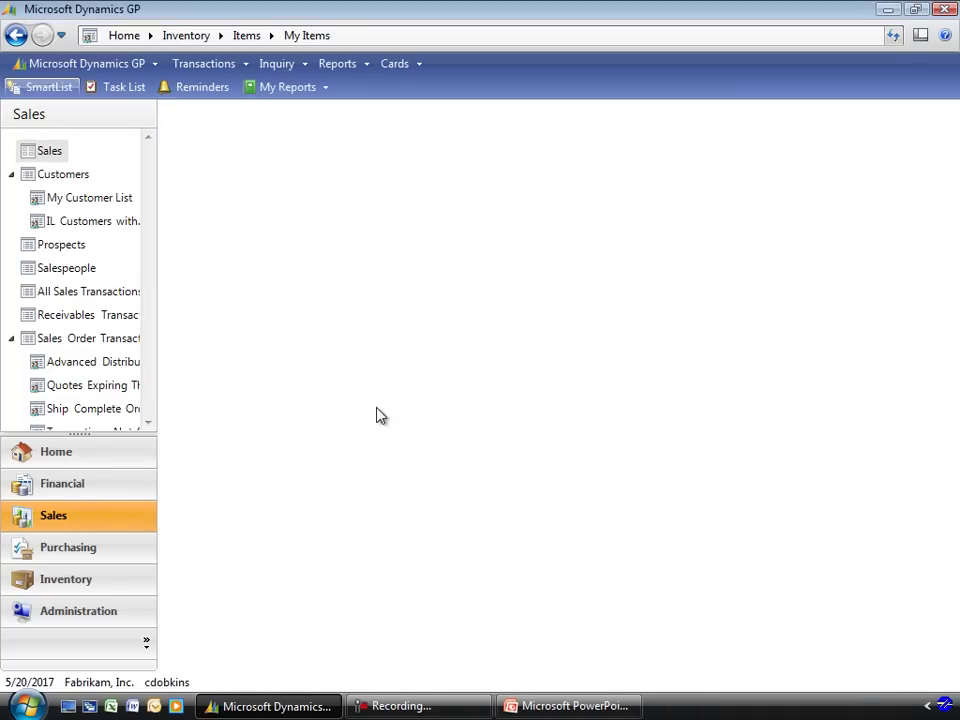
{"action": "left_click", "coordinate": [72, 226]}
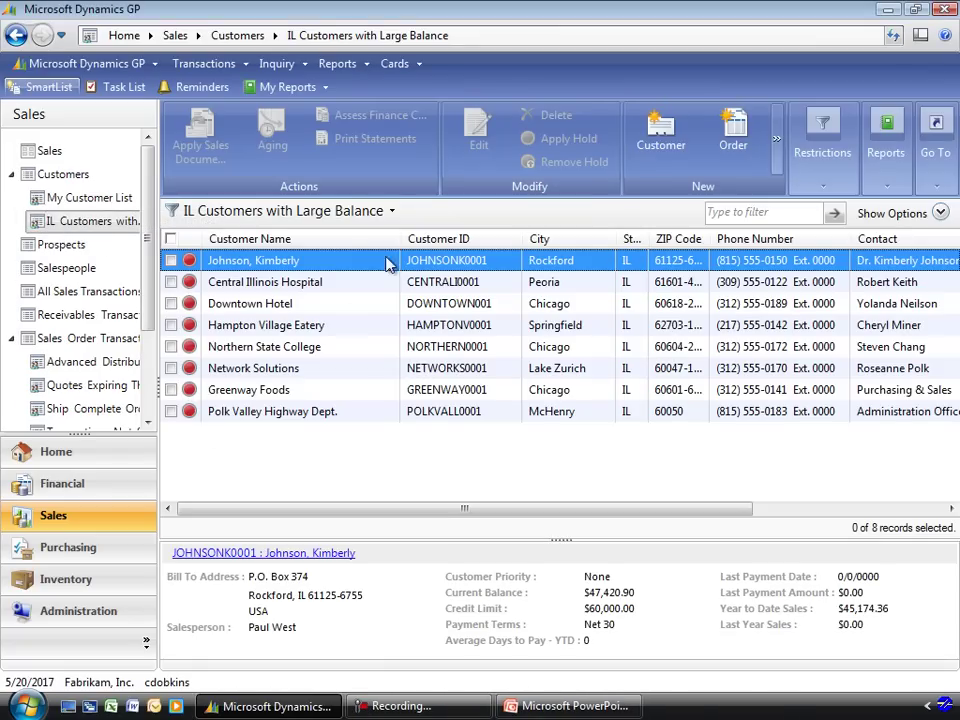
{"action": "left_click", "coordinate": [394, 211]}
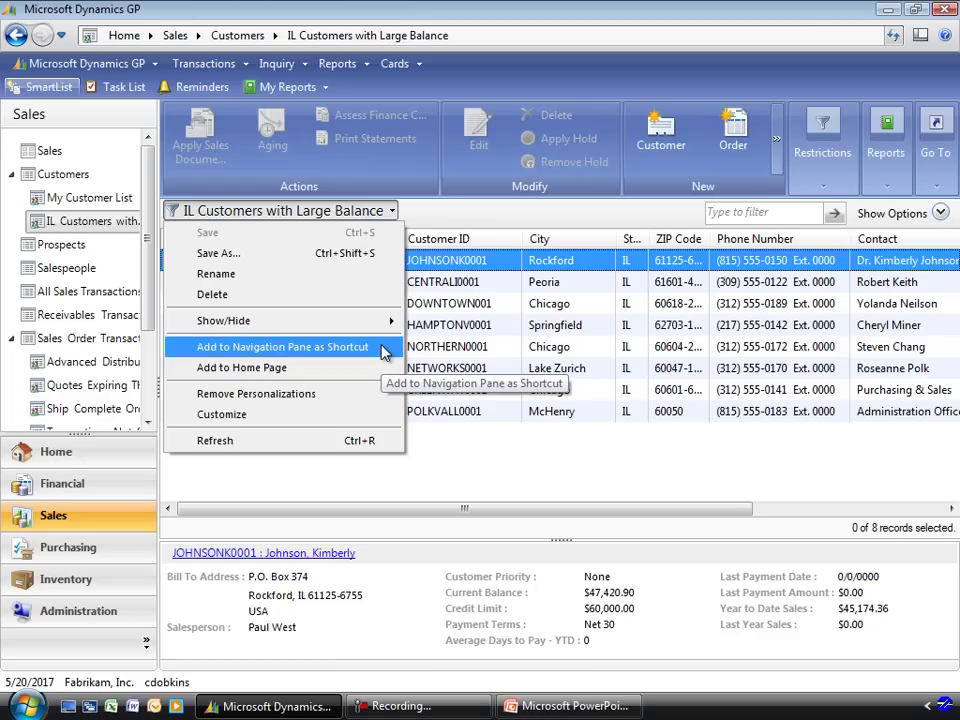
{"action": "left_click", "coordinate": [382, 347]}
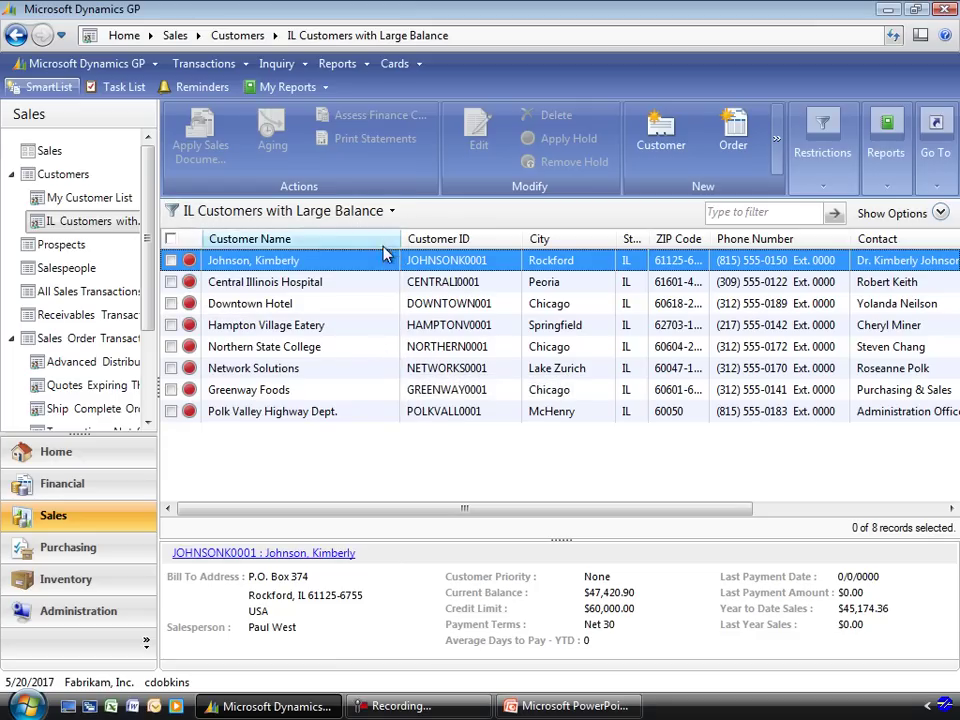
- Add the IL Customers with Large Balance list to the home page and open it from the Home quick links
{"action": "left_click", "coordinate": [392, 213]}
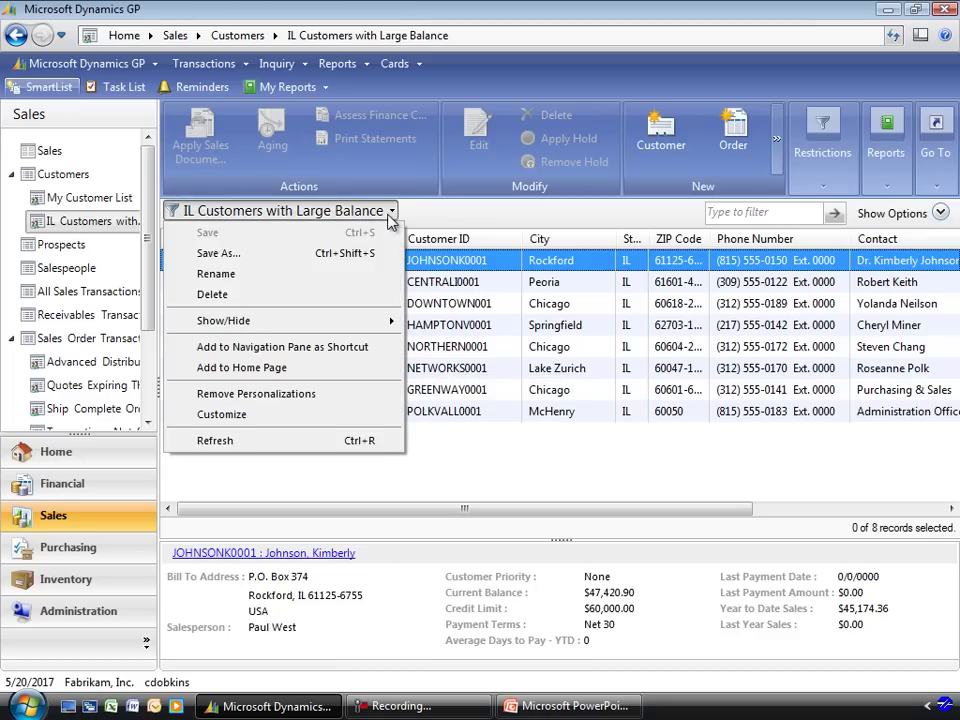
{"action": "left_click", "coordinate": [312, 368]}
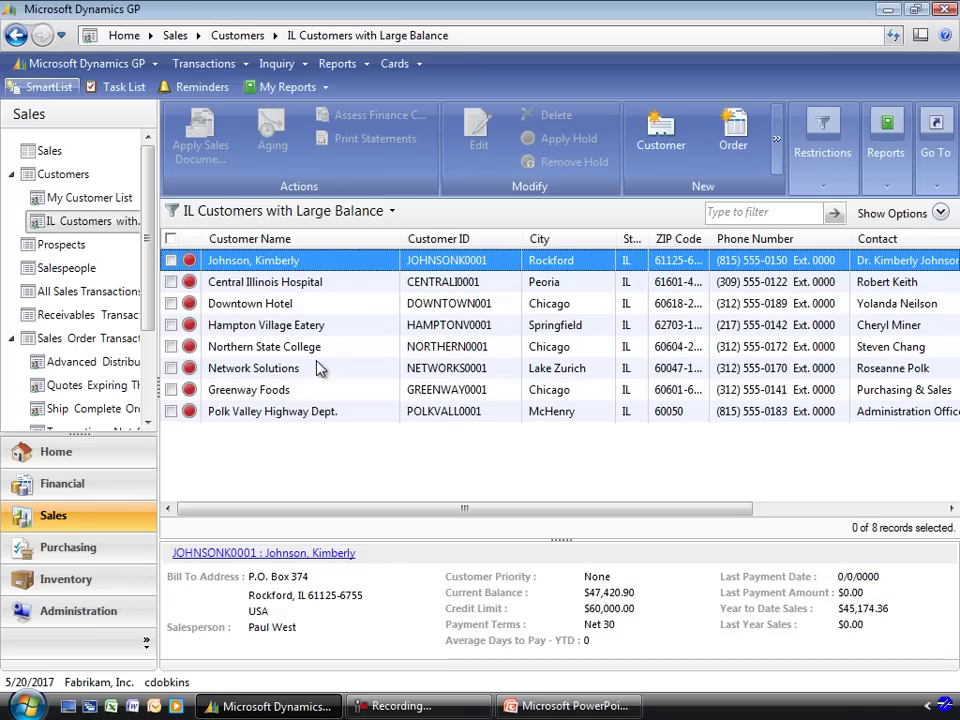
{"action": "left_click", "coordinate": [55, 468]}
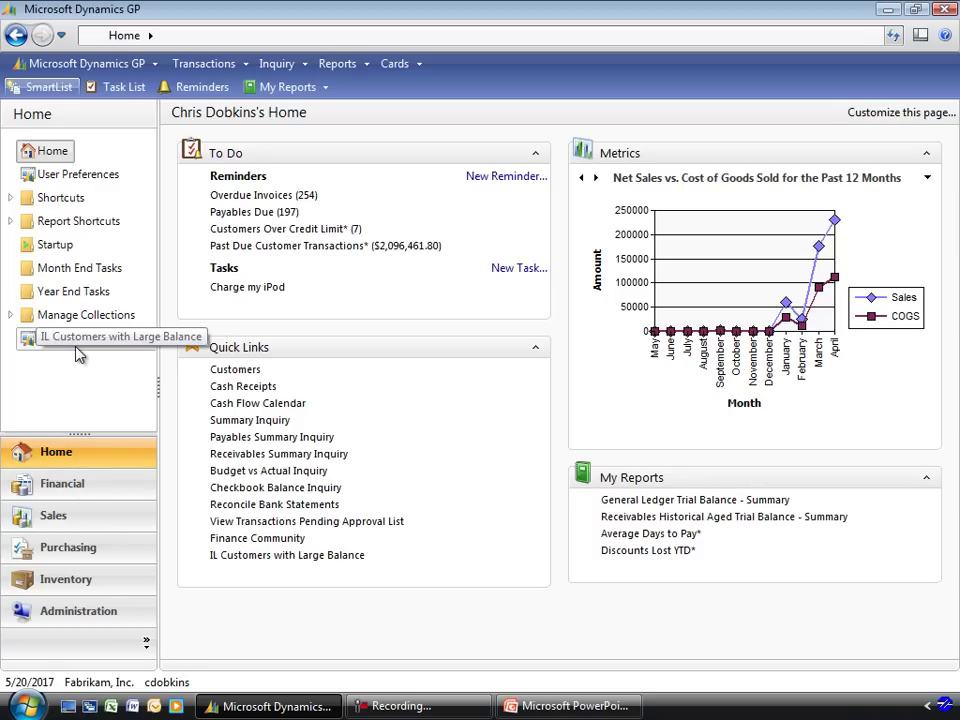
{"action": "left_click", "coordinate": [288, 556]}
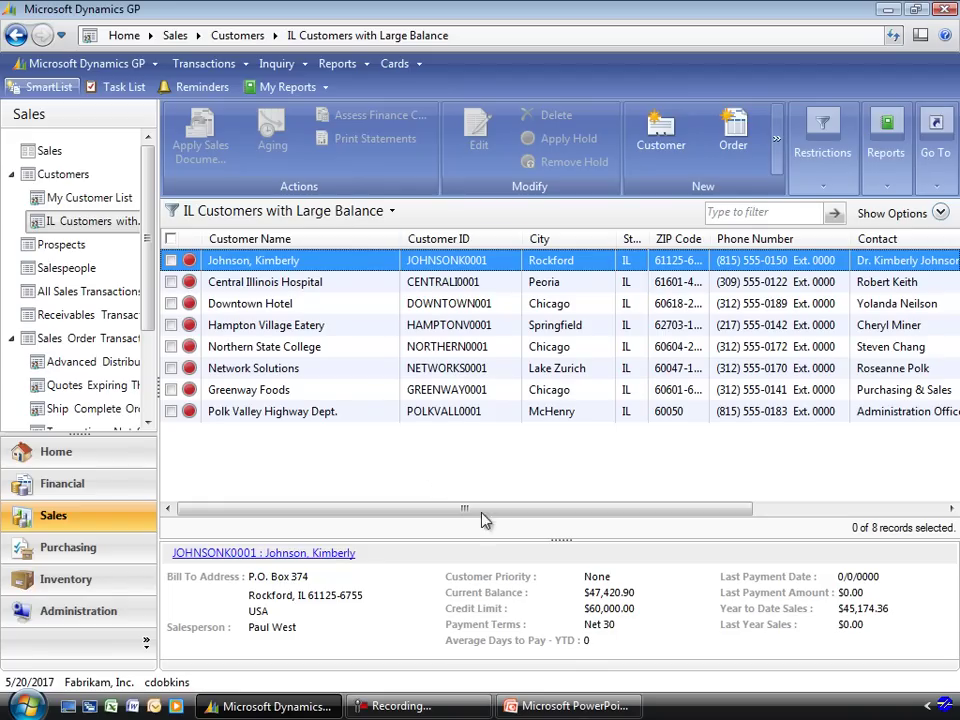
- Switch to the PowerPoint presentation on navigation lists and start the slide show from the agenda slide
{"action": "left_click", "coordinate": [596, 712]}
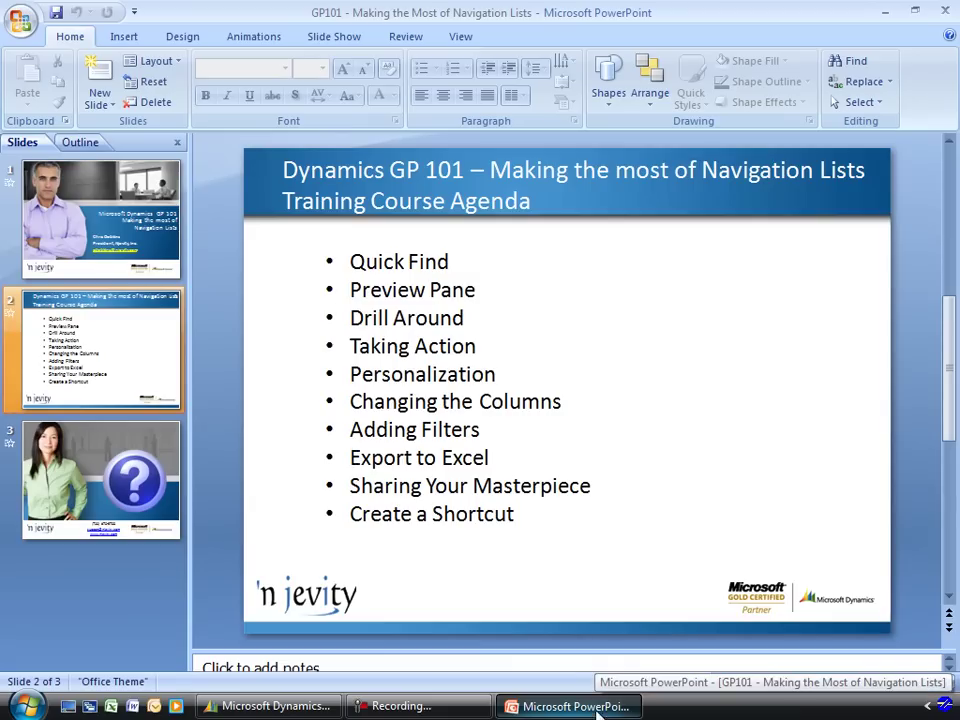
{"action": "left_click", "coordinate": [762, 682]}
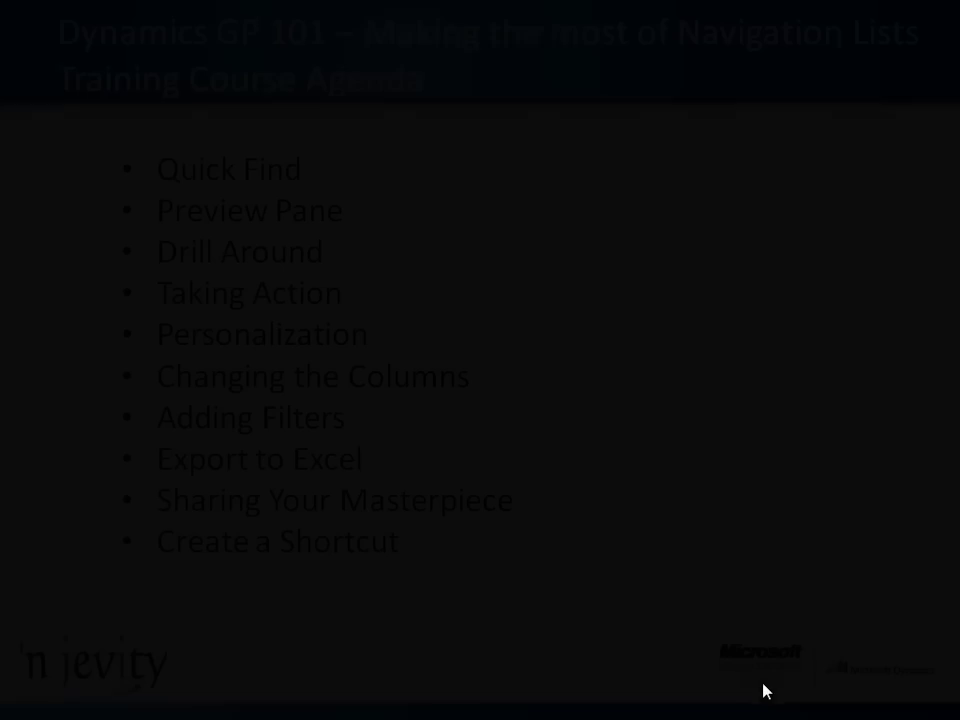